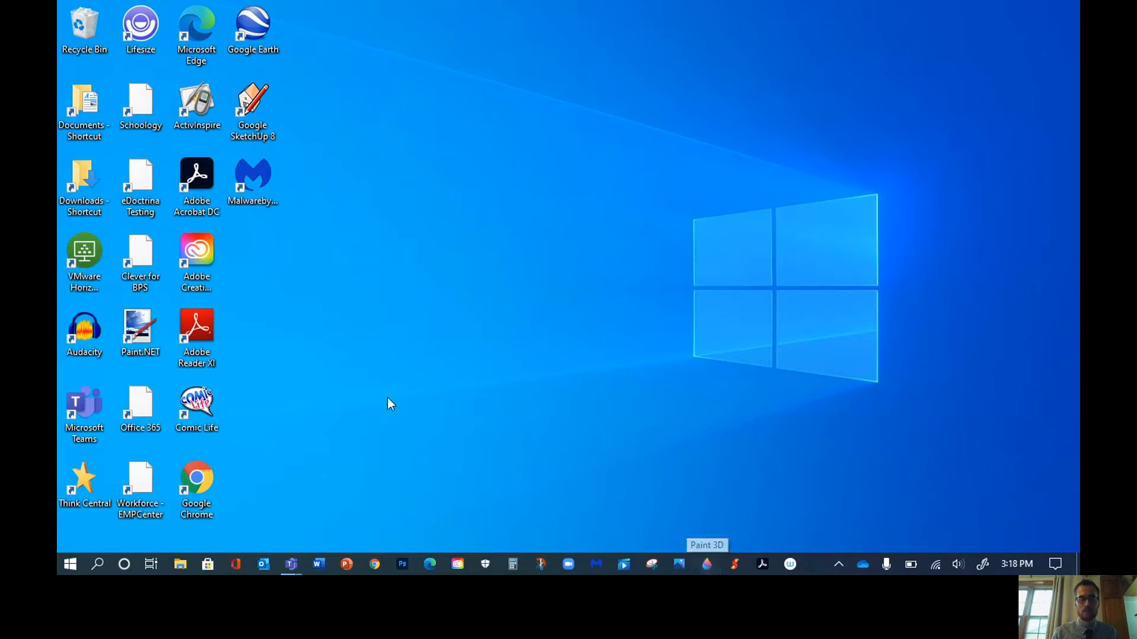
Open Paint 3D and start a new blank project
click(69, 566)
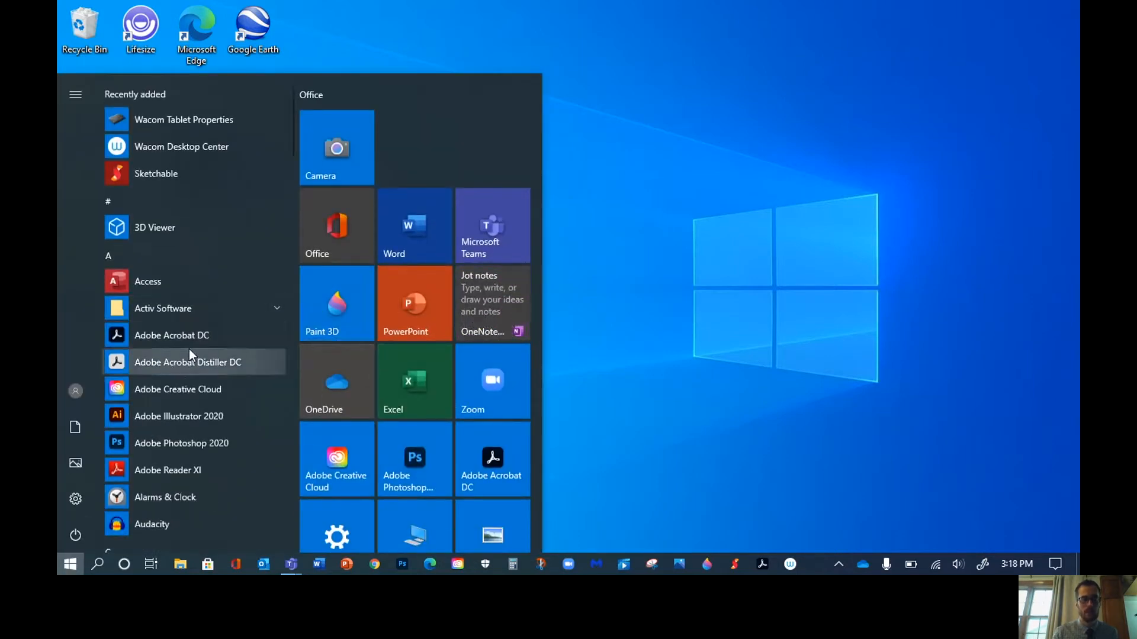
scroll(191, 196, down, 5)
scroll(191, 197, down, 10)
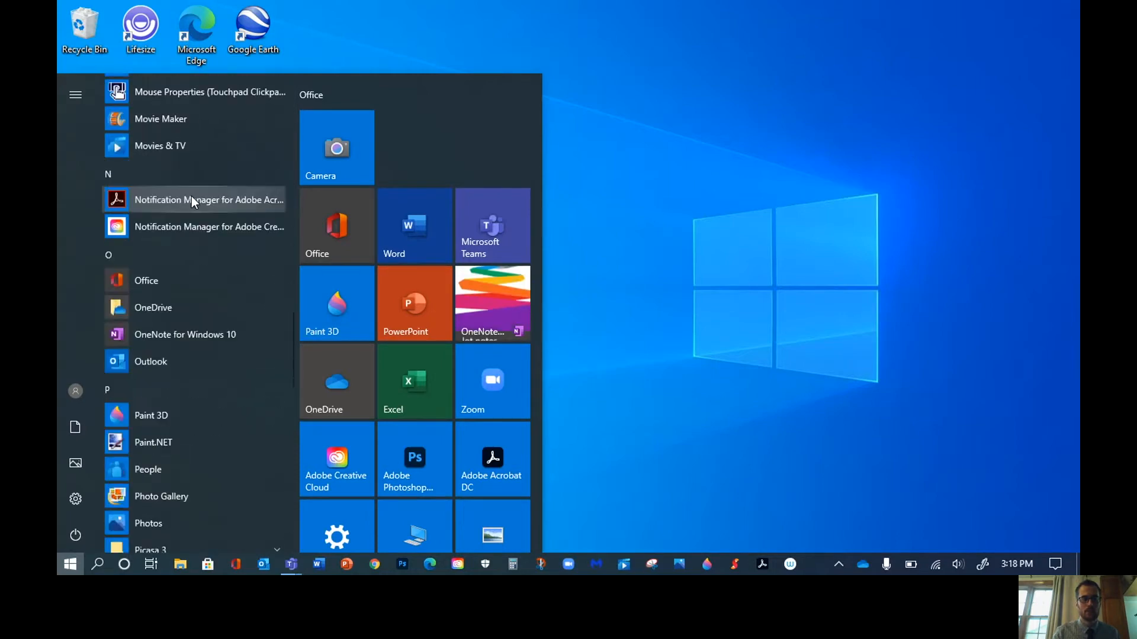
scroll(191, 197, down, 5)
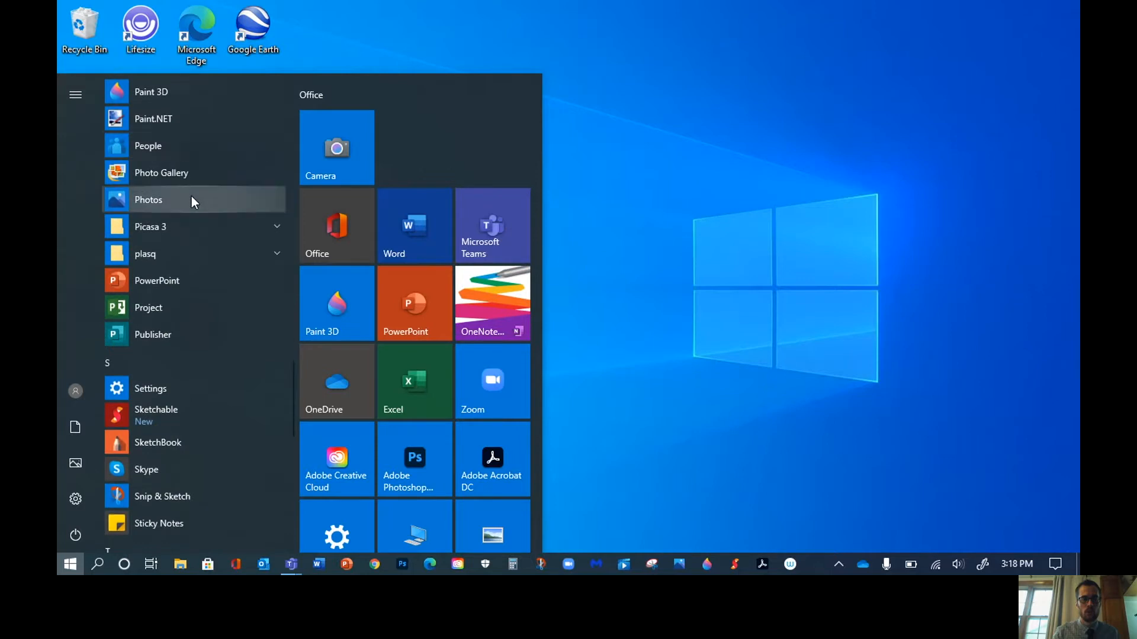
scroll(191, 200, up, 3)
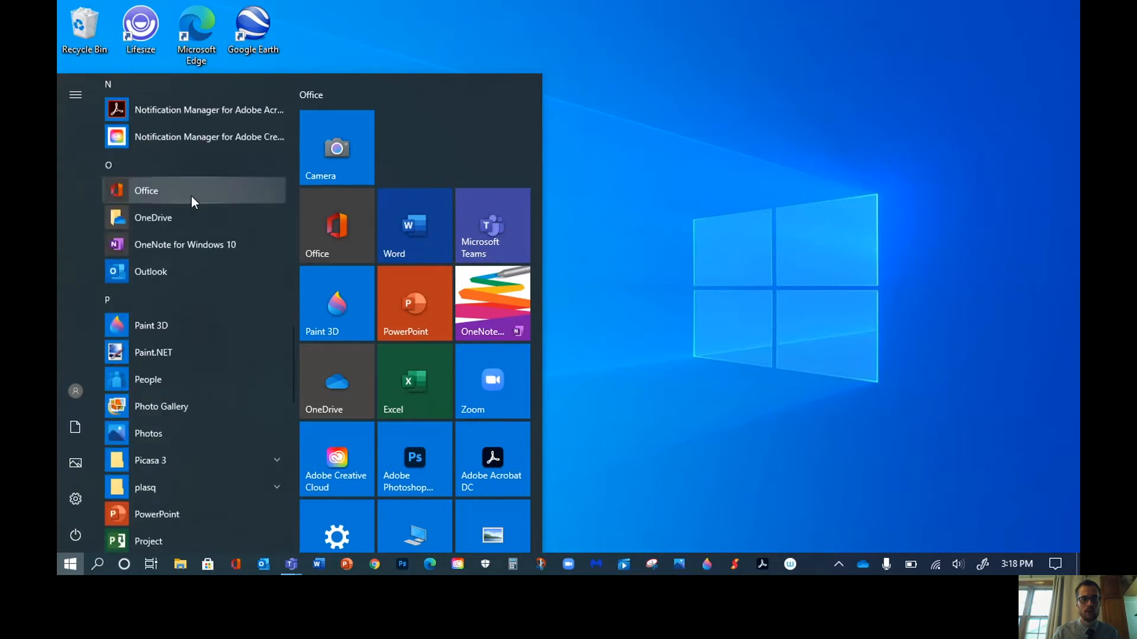
click(159, 325)
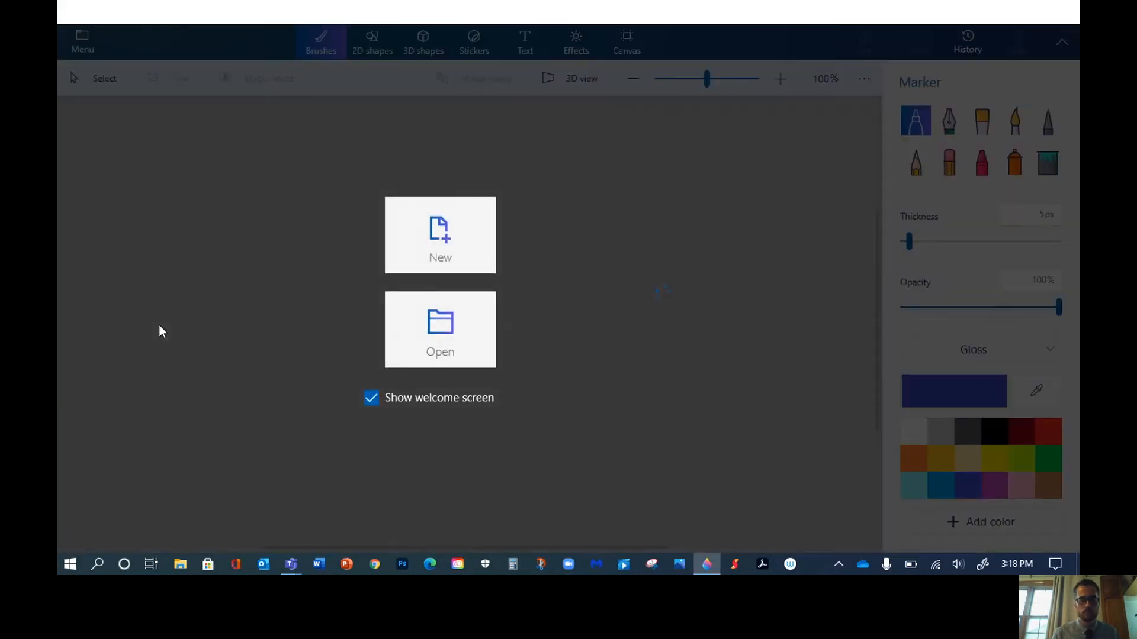
click(461, 238)
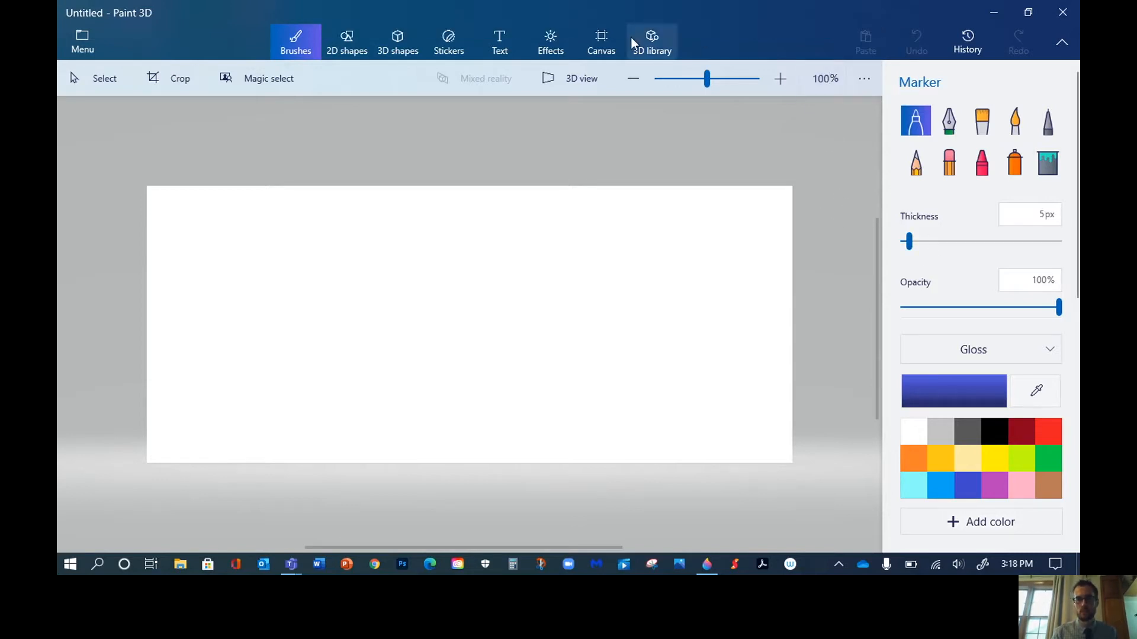
Resize the canvas to 3000 px wide and 2400 px high
click(600, 41)
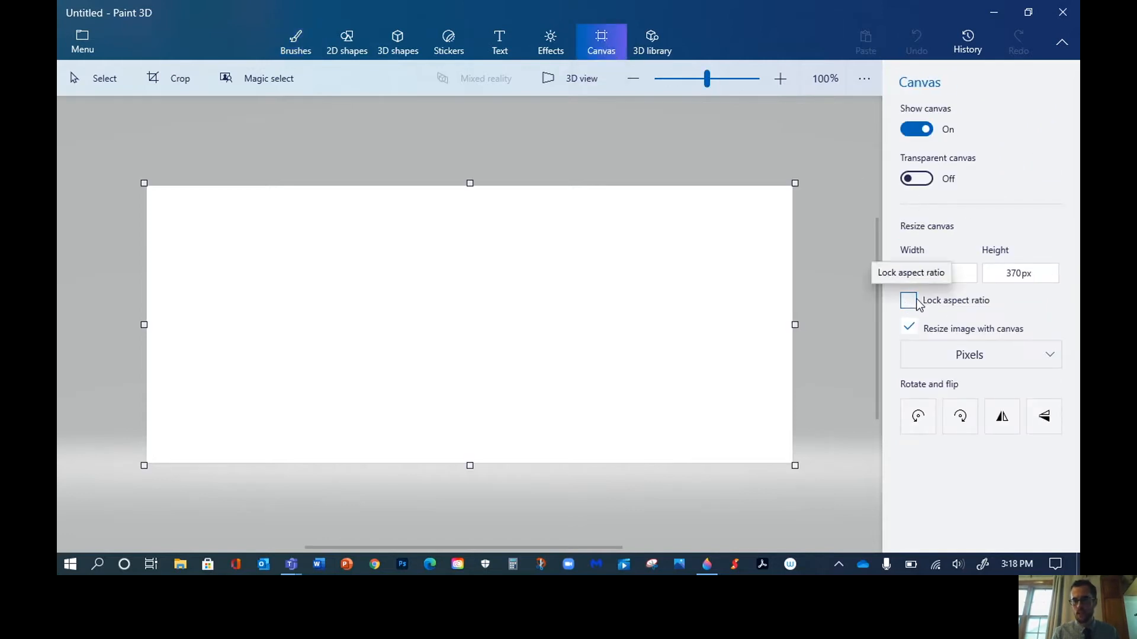
click(919, 277)
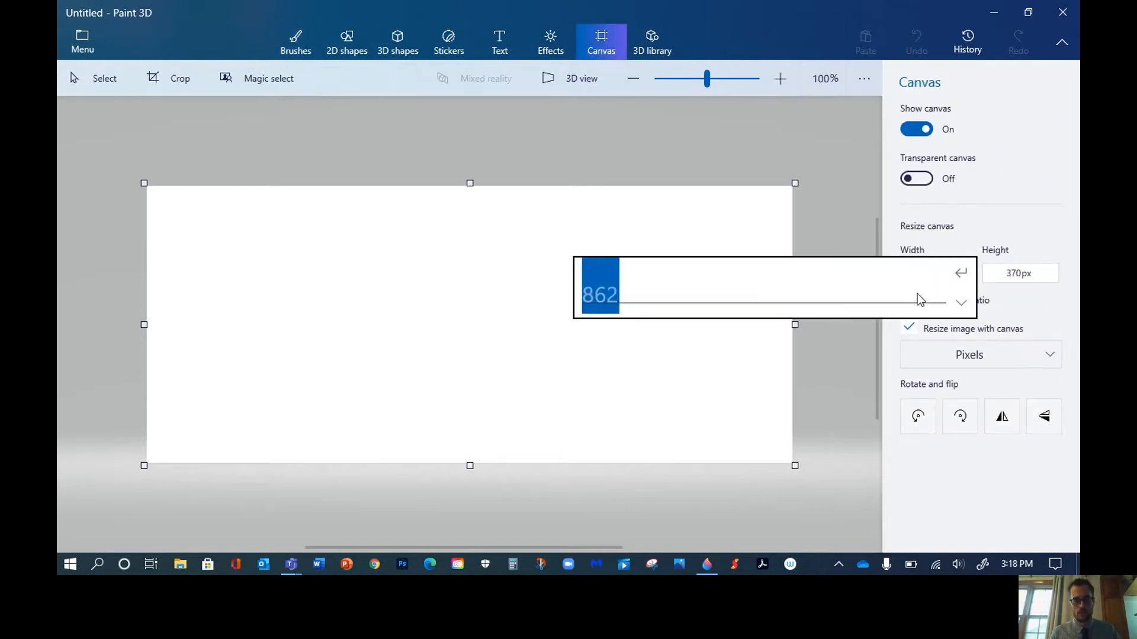
text(3000)
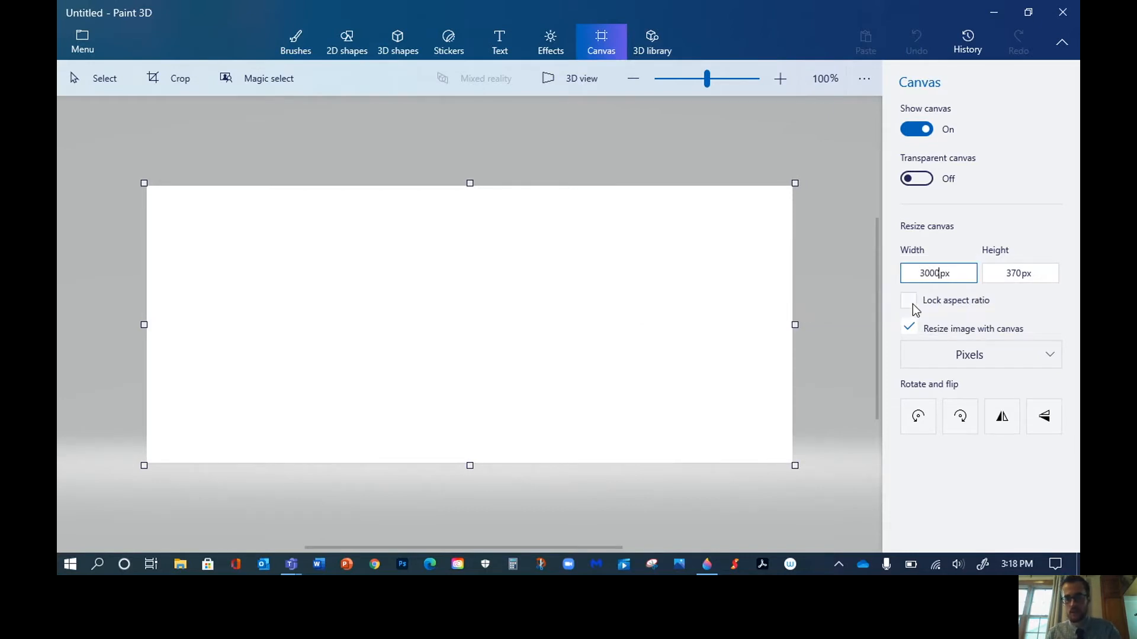
key(Tab)
text(2400)
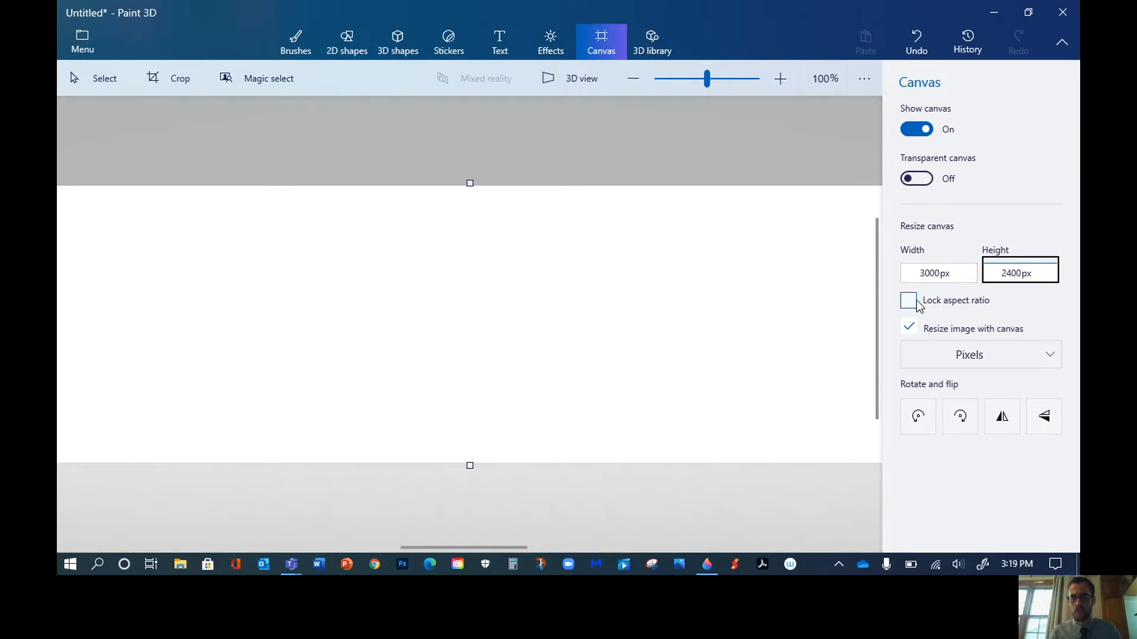
key(Return)
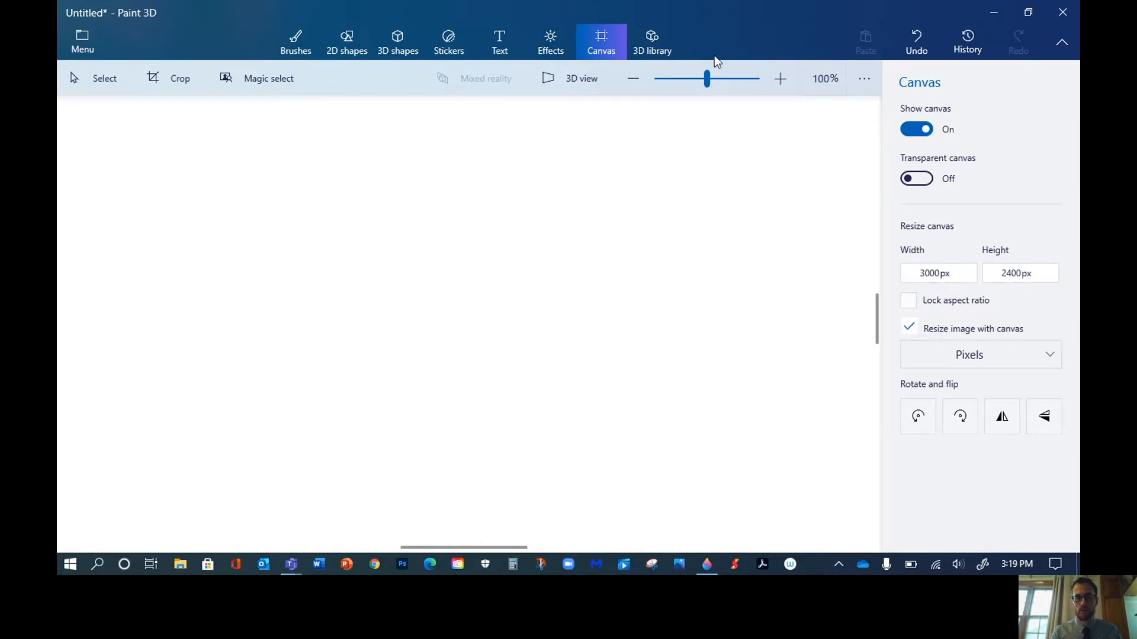
drag(700, 78, 660, 81)
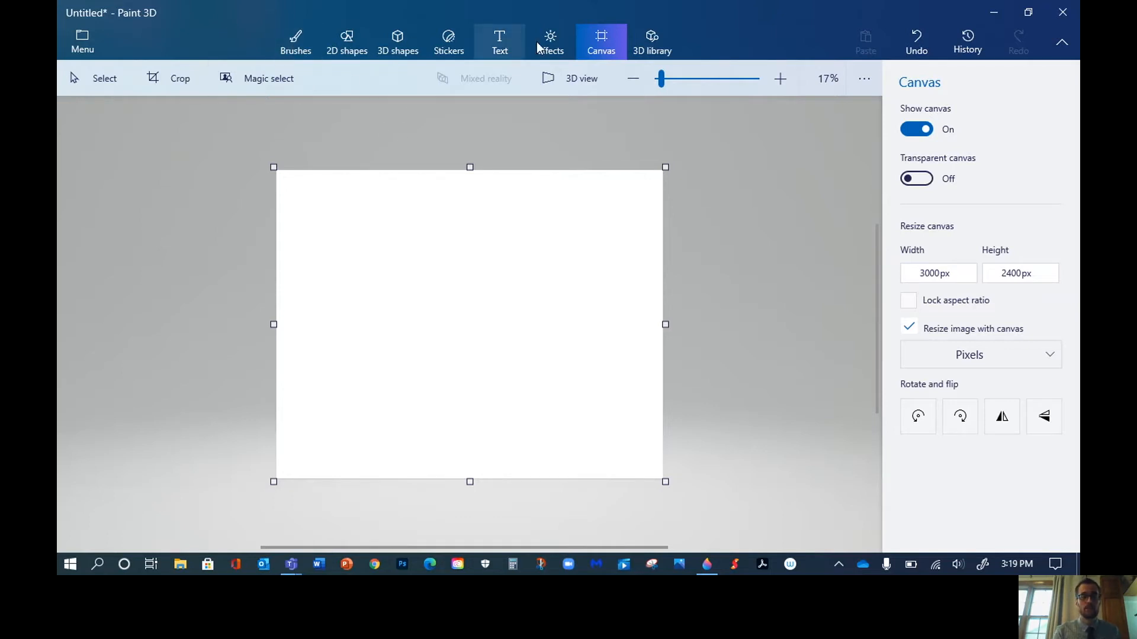
Draw two overlapping oval eye outlines near the upper middle of the canvas with a black 20 px marker
click(299, 44)
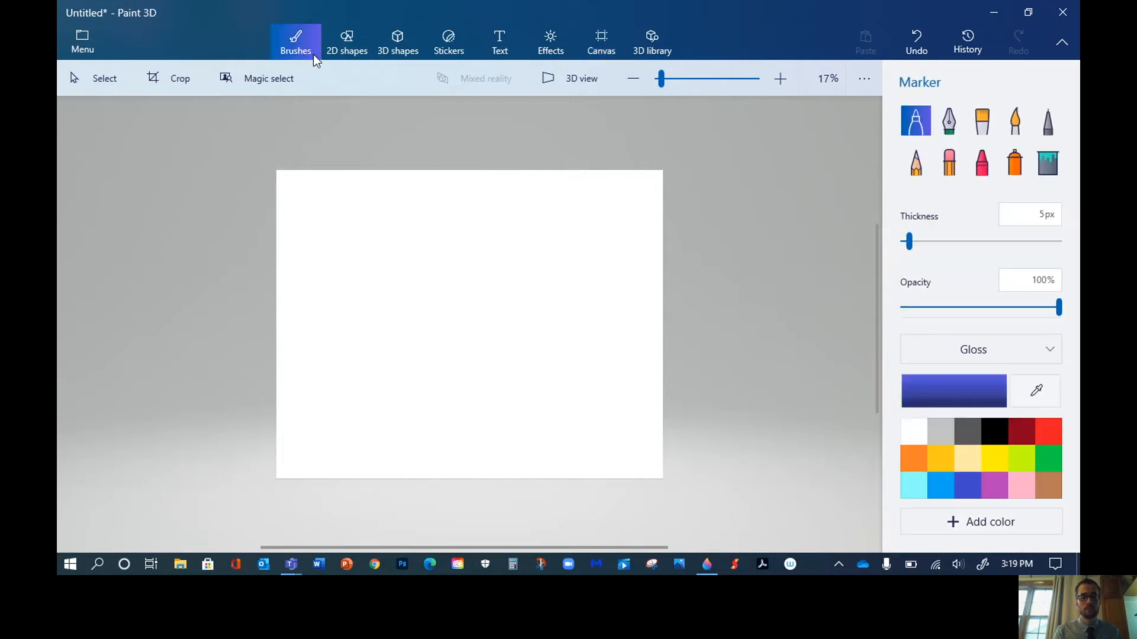
drag(661, 79, 667, 77)
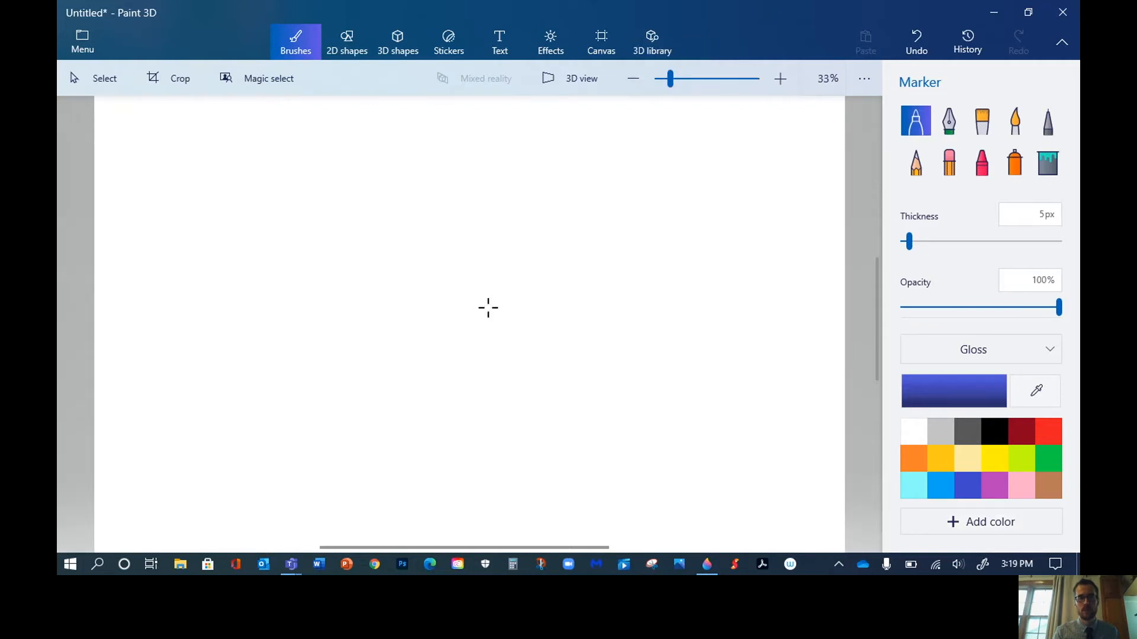
click(994, 434)
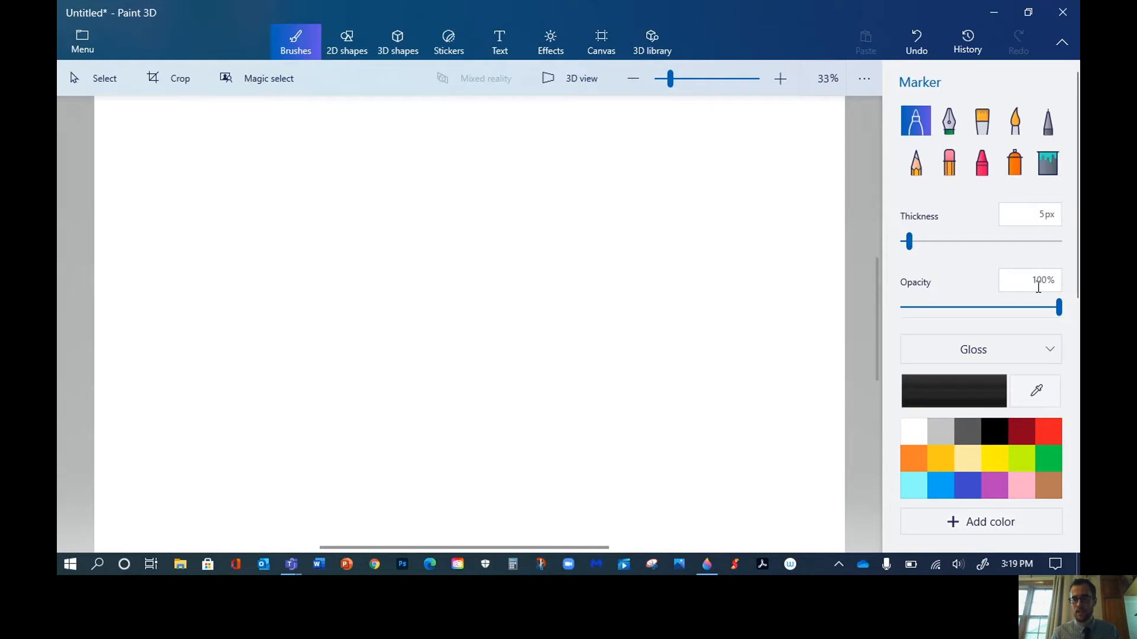
drag(909, 241, 933, 241)
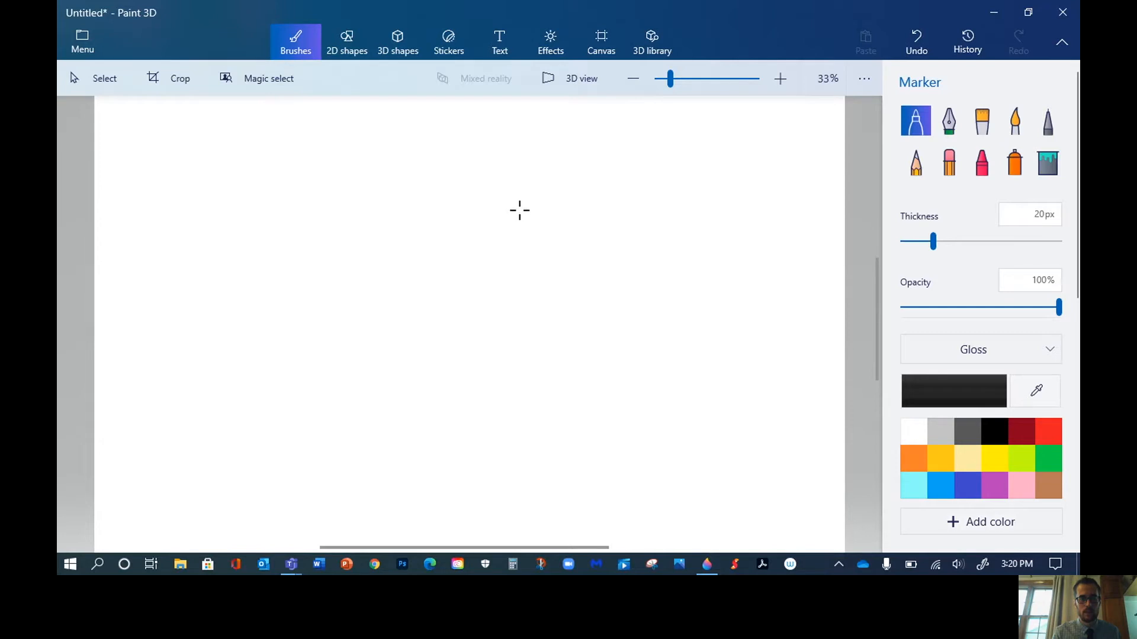
mouse_move(520, 206)
mouse_down()
mouse_move(493, 204)
mouse_move(464, 248)
mouse_move(464, 285)
mouse_move(484, 309)
mouse_move(513, 311)
mouse_move(533, 269)
mouse_move(526, 212)
mouse_move(444, 208)
mouse_move(427, 220)
mouse_move(417, 274)
mouse_move(443, 304)
mouse_move(468, 289)
mouse_up()
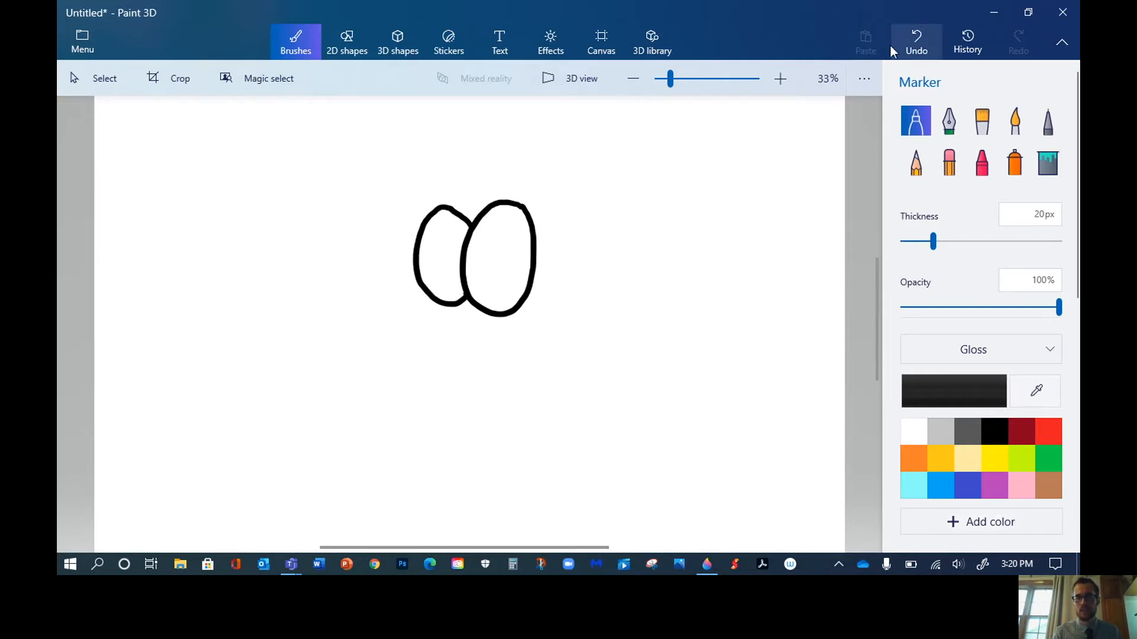
Replace the left eye outline with a taller oval that meets the edge of the right eye
click(916, 39)
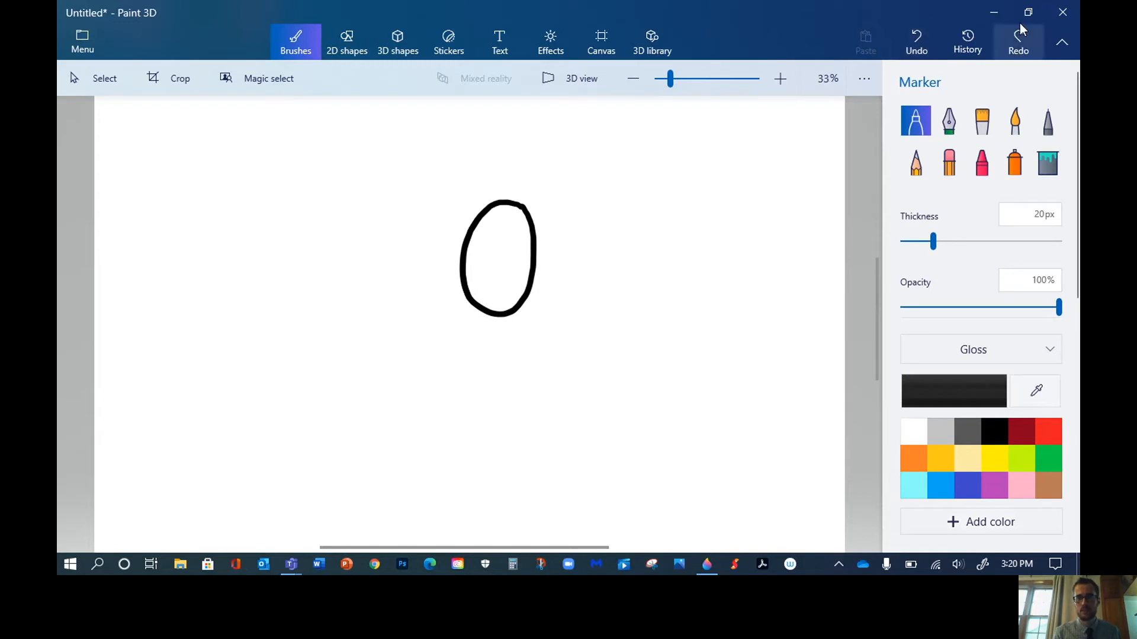
click(1016, 39)
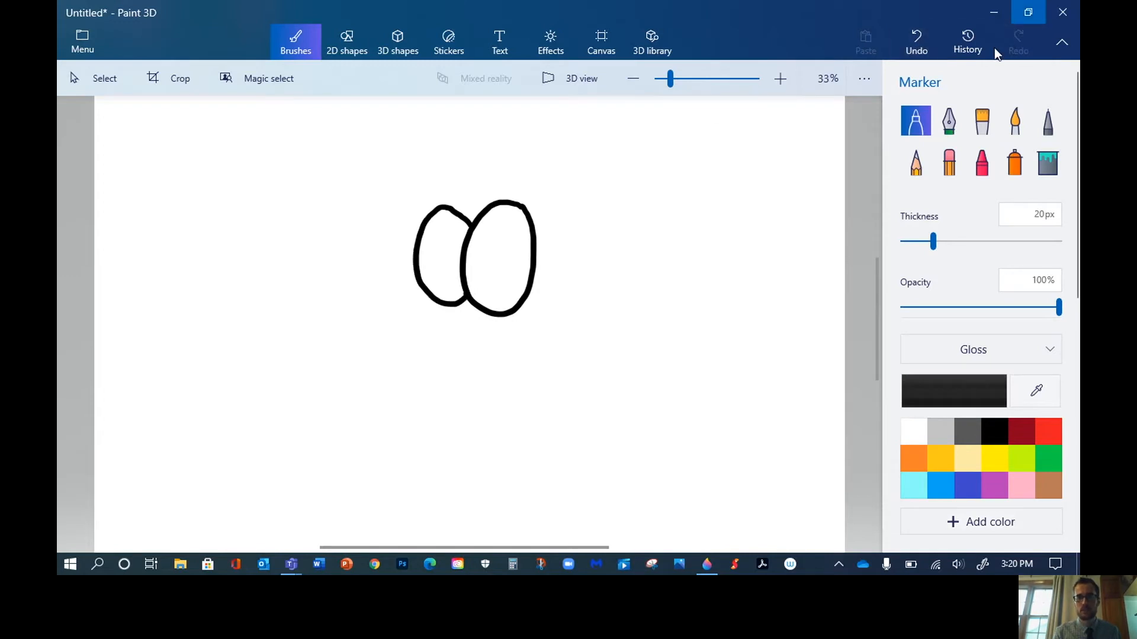
click(915, 38)
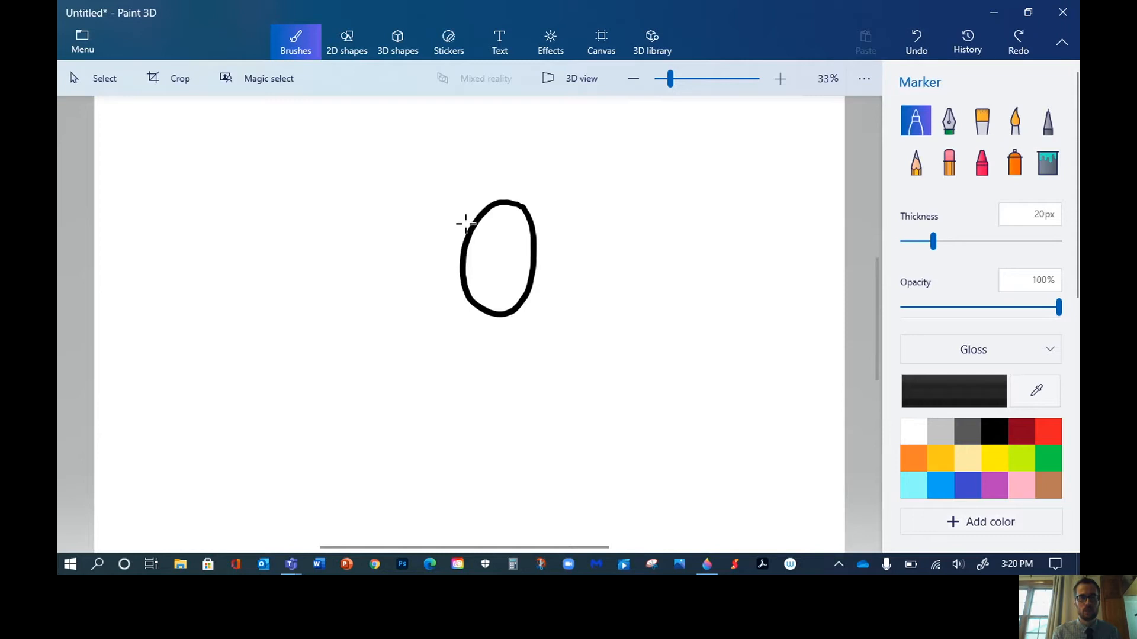
mouse_move(472, 225)
mouse_down()
mouse_move(444, 208)
mouse_move(424, 216)
mouse_move(411, 263)
mouse_move(434, 300)
mouse_move(467, 286)
mouse_up()
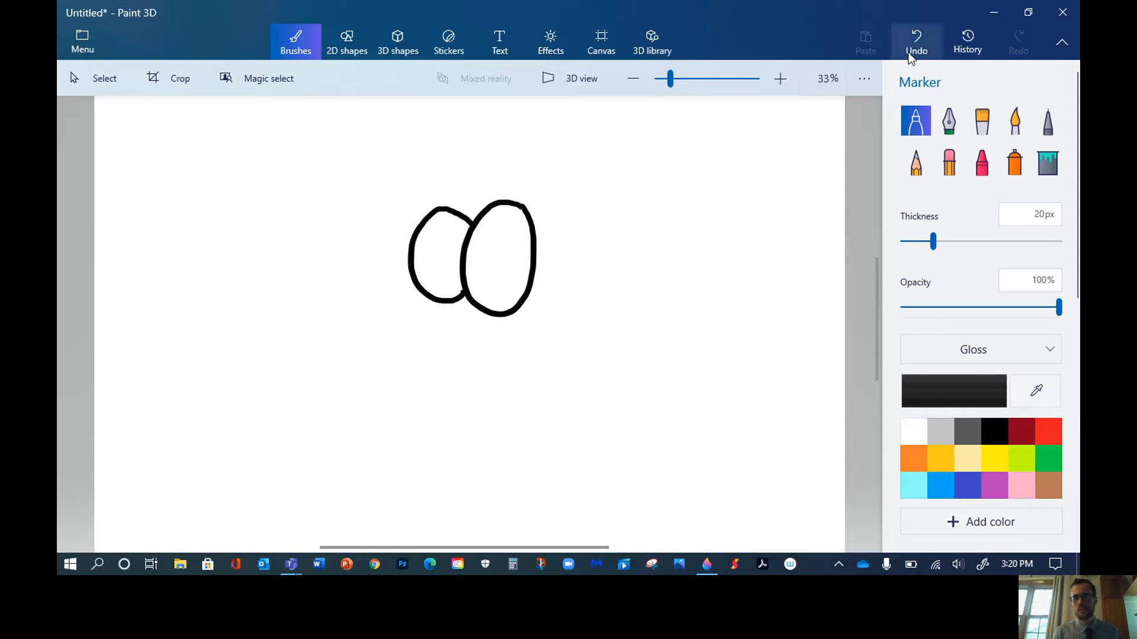
click(915, 37)
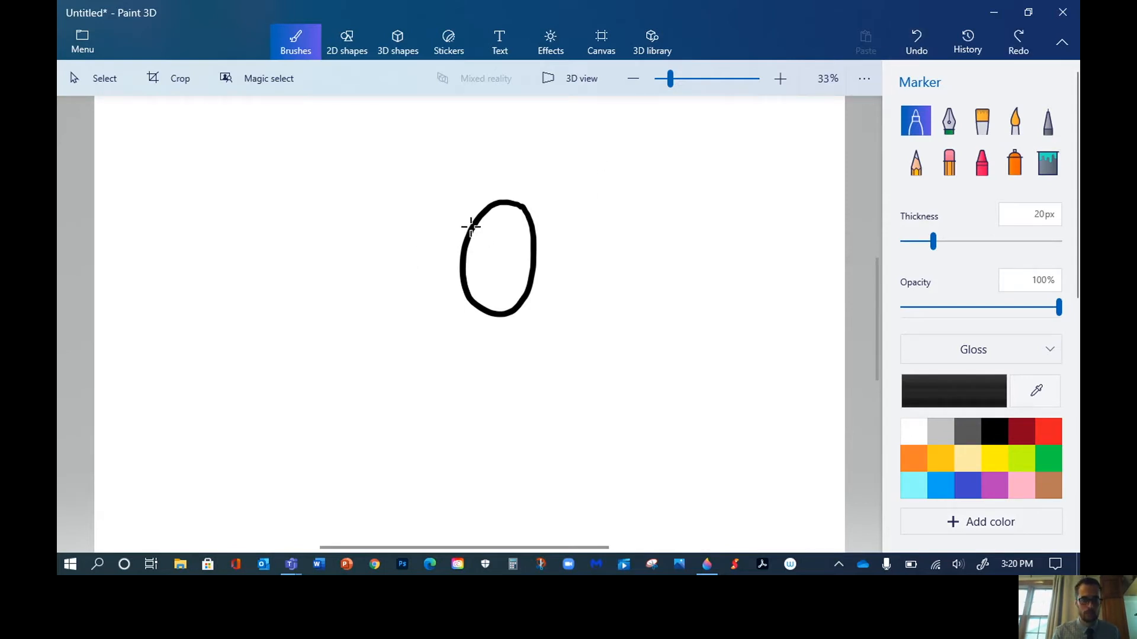
mouse_move(472, 228)
mouse_down()
mouse_move(447, 203)
mouse_move(413, 228)
mouse_move(419, 310)
mouse_move(443, 319)
mouse_move(460, 302)
mouse_up()
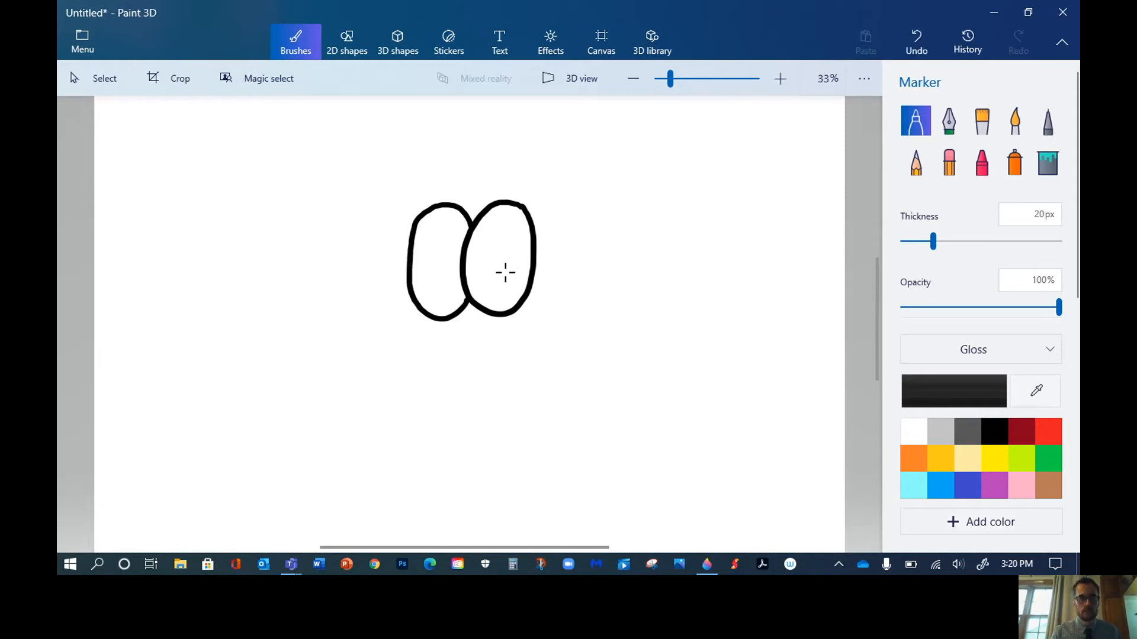
Draw a round pupil with a small highlight outline inside each eye, undoing the surplus last stroke
mouse_move(499, 245)
mouse_down()
mouse_move(481, 269)
mouse_move(507, 274)
mouse_move(504, 238)
mouse_up()
mouse_move(437, 249)
mouse_down()
mouse_move(426, 278)
mouse_move(455, 261)
mouse_move(436, 249)
mouse_move(487, 260)
mouse_move(498, 247)
mouse_up()
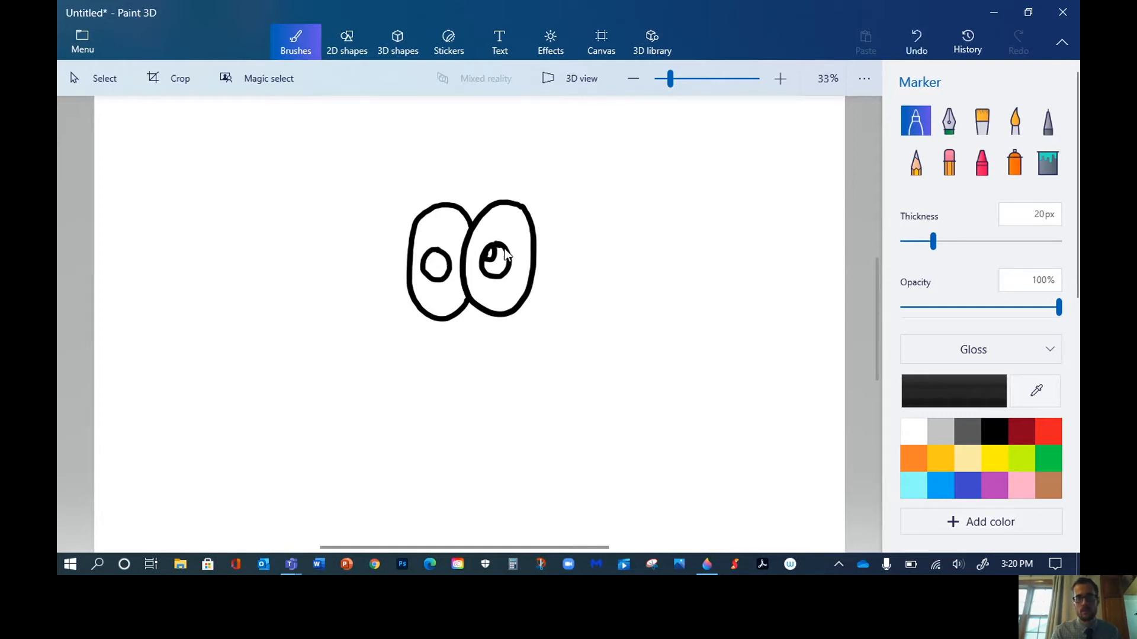
mouse_move(425, 253)
mouse_down()
mouse_move(455, 257)
mouse_move(434, 273)
mouse_move(425, 261)
mouse_move(460, 250)
mouse_move(445, 283)
mouse_move(491, 258)
mouse_up()
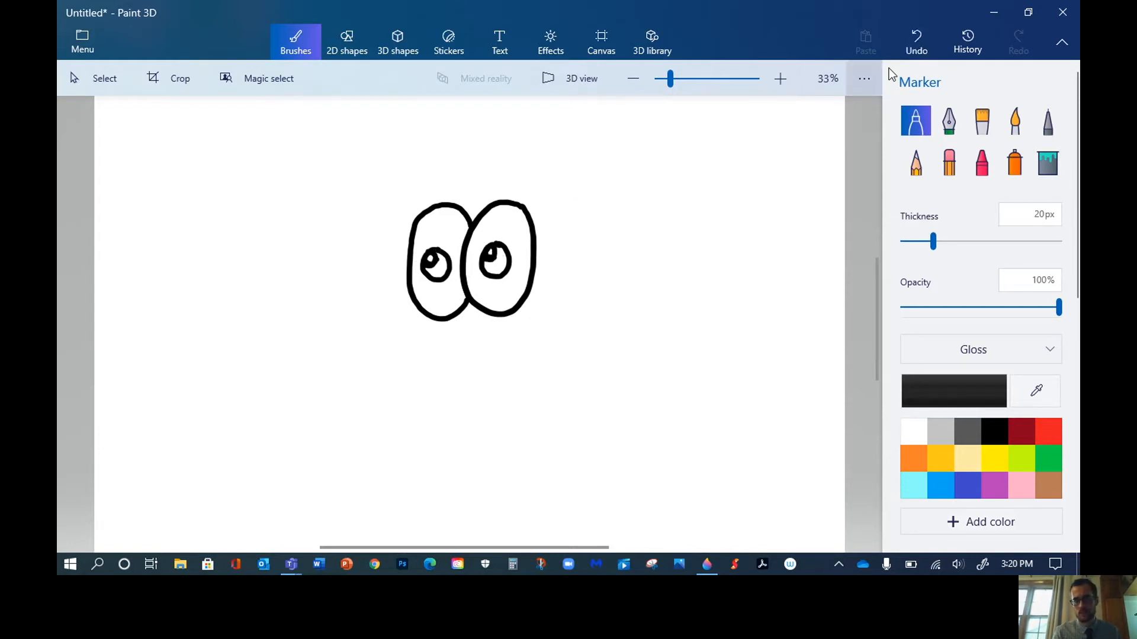
click(918, 37)
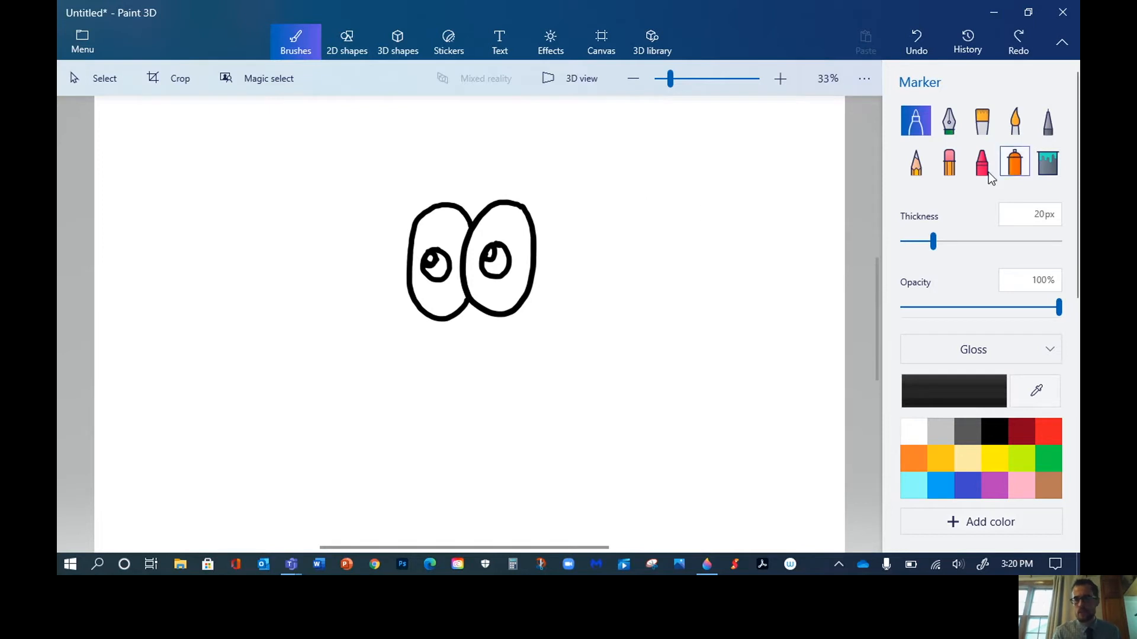
Fill both pupils with black, leaving the small highlights white
click(1050, 162)
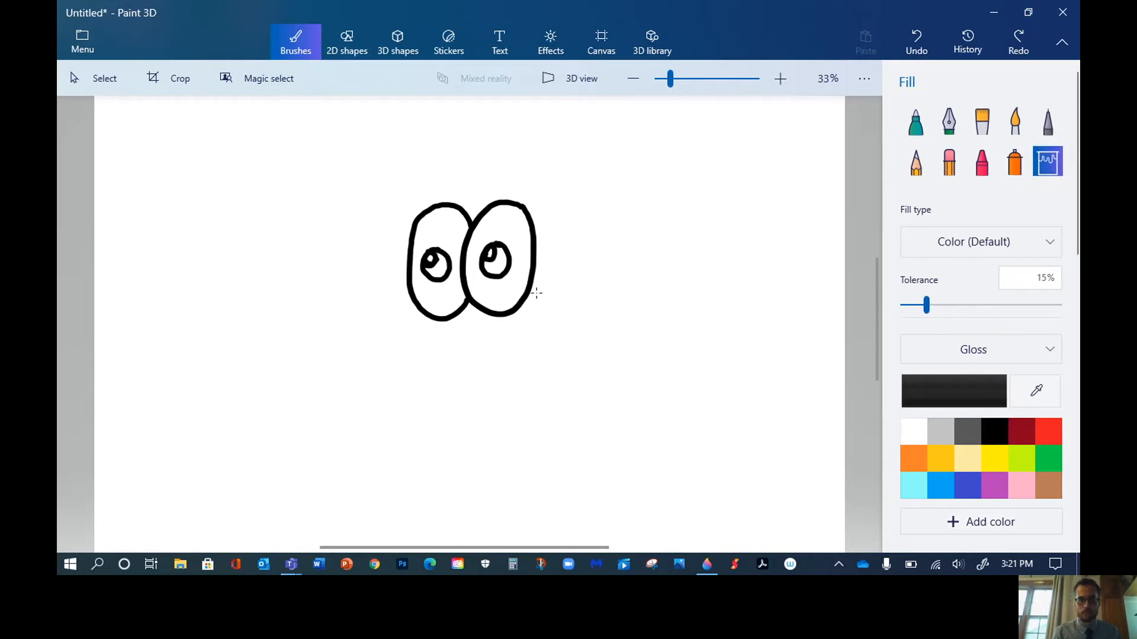
click(498, 269)
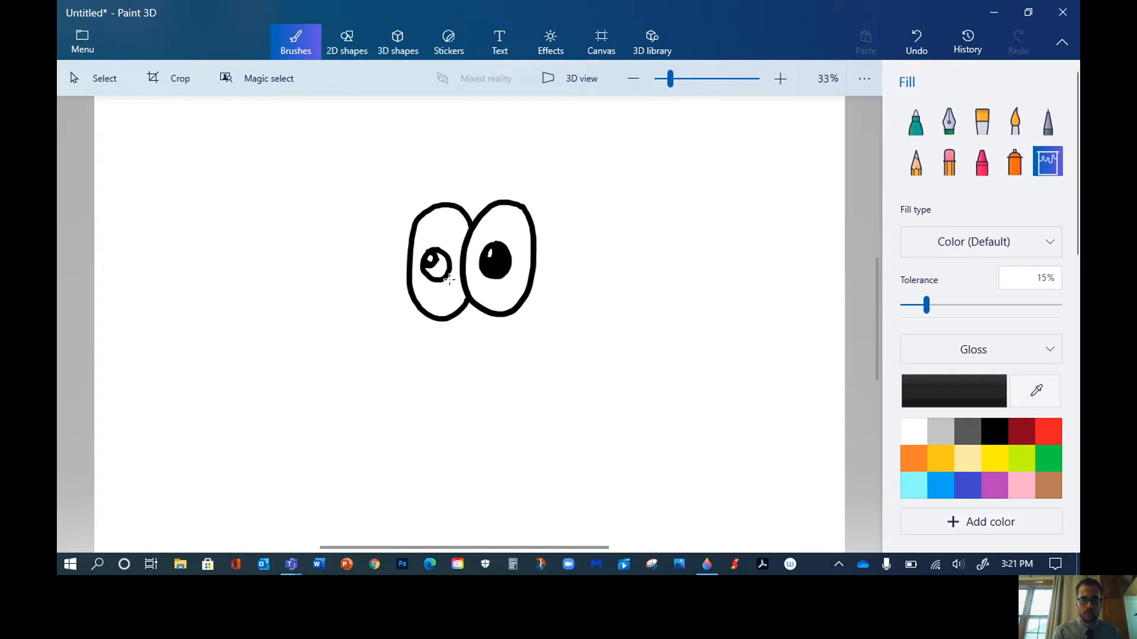
click(443, 270)
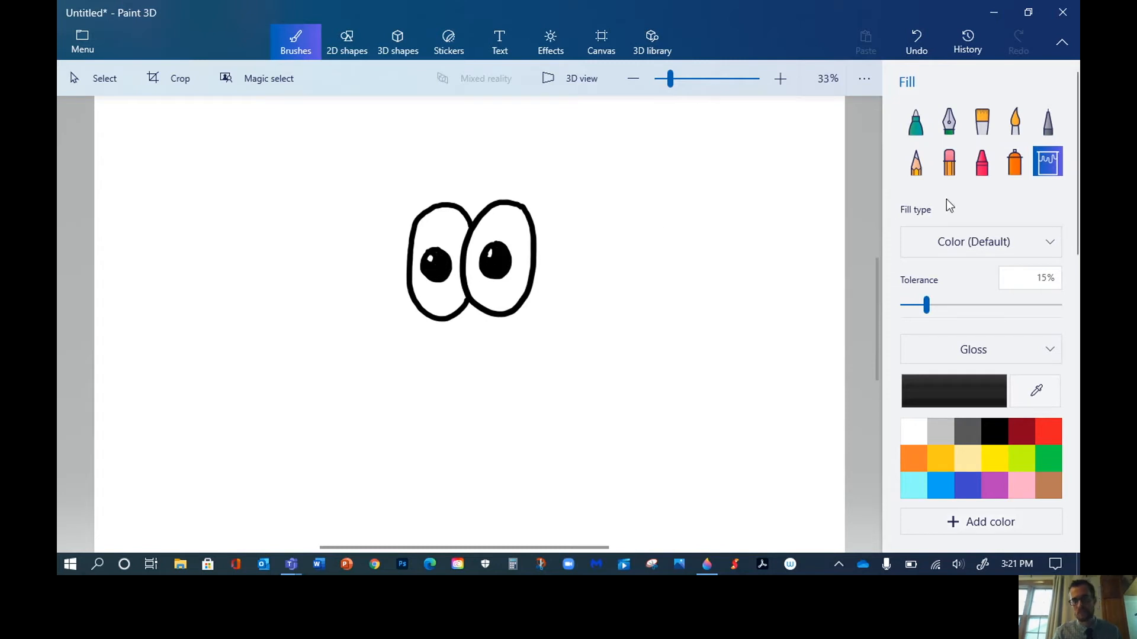
Draw a curved marker eyebrow above each eye and a smile line with curved cheek marks at both ends
click(915, 122)
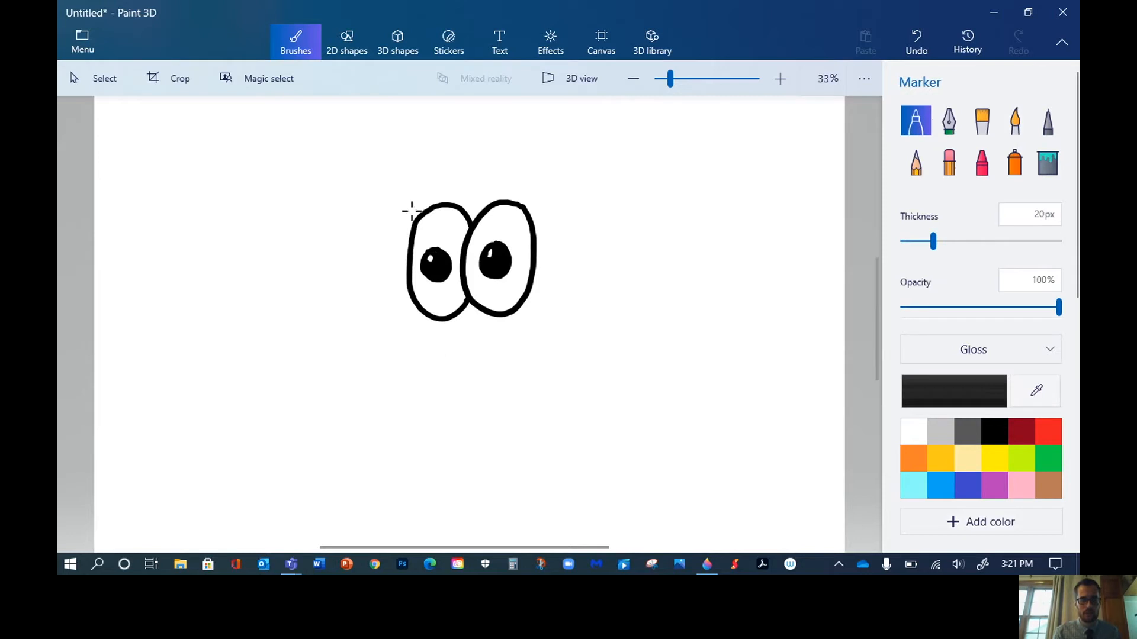
mouse_move(410, 192)
mouse_down()
mouse_move(438, 173)
mouse_move(536, 189)
mouse_up()
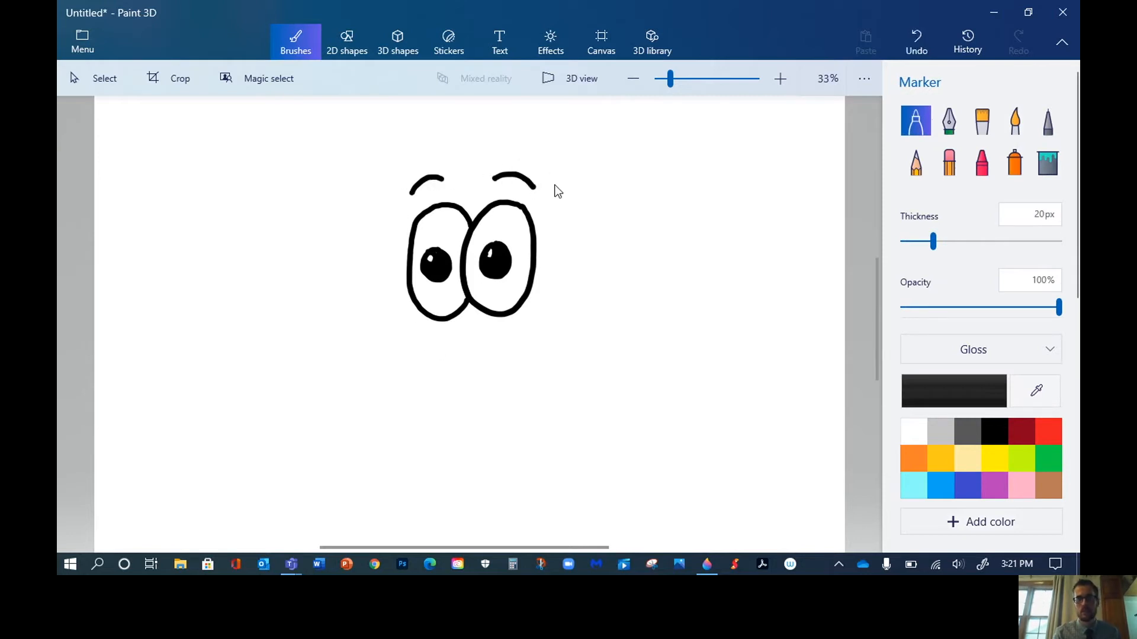
drag(423, 345, 394, 374)
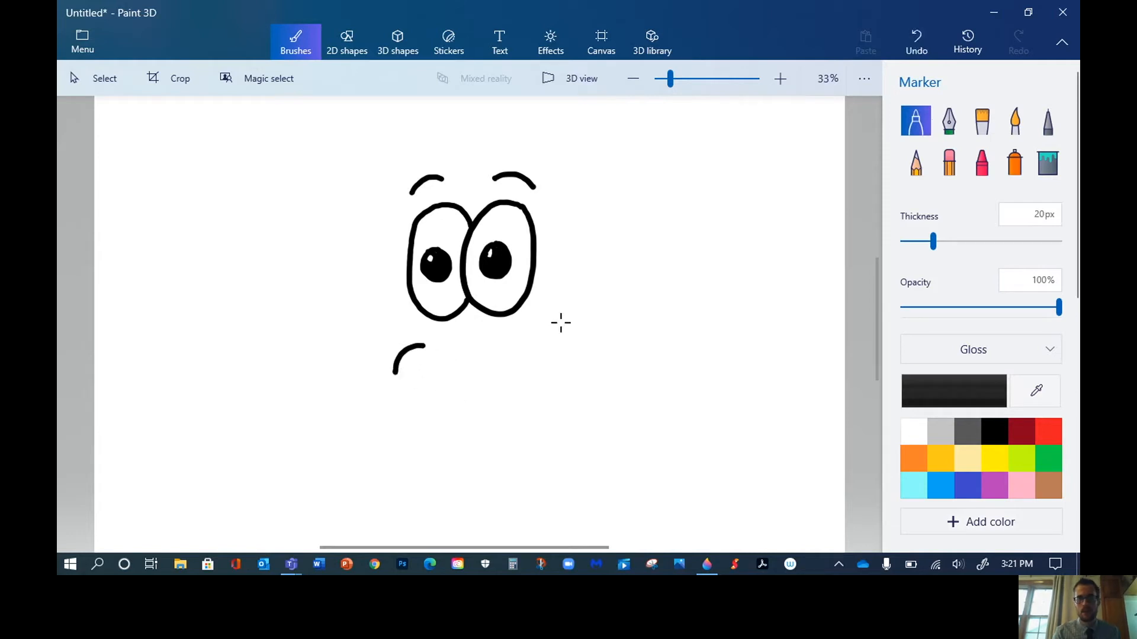
mouse_move(515, 339)
mouse_down()
mouse_move(537, 341)
mouse_move(546, 373)
mouse_up()
mouse_move(423, 346)
mouse_down()
mouse_move(497, 363)
mouse_move(540, 339)
mouse_up()
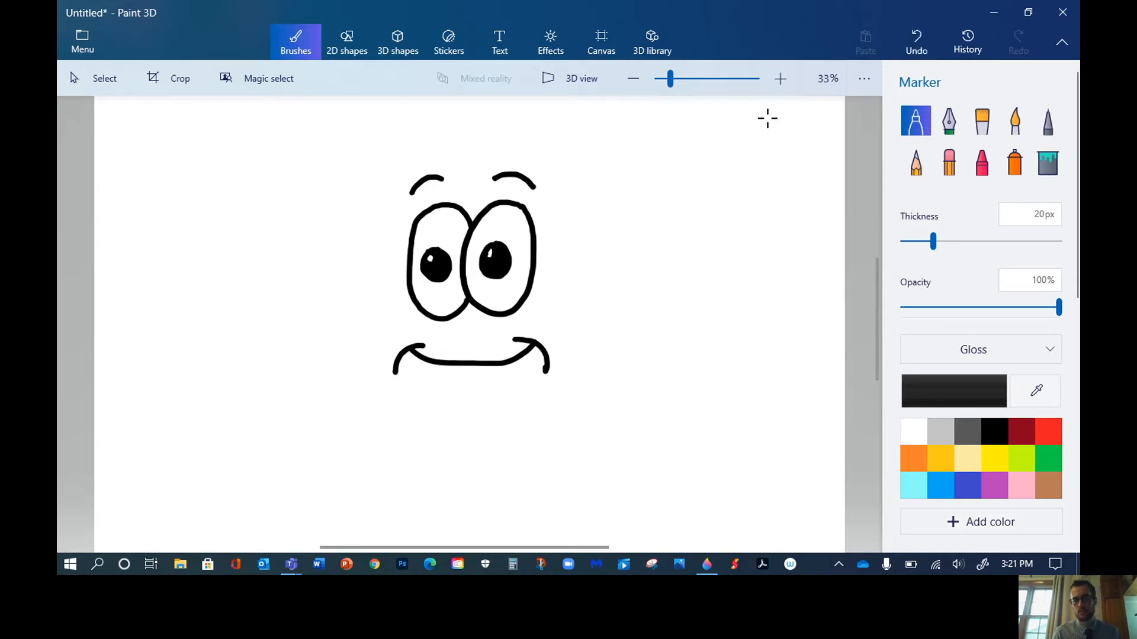
mouse_move(401, 353)
mouse_down()
mouse_move(451, 391)
mouse_move(489, 383)
mouse_move(539, 348)
mouse_up()
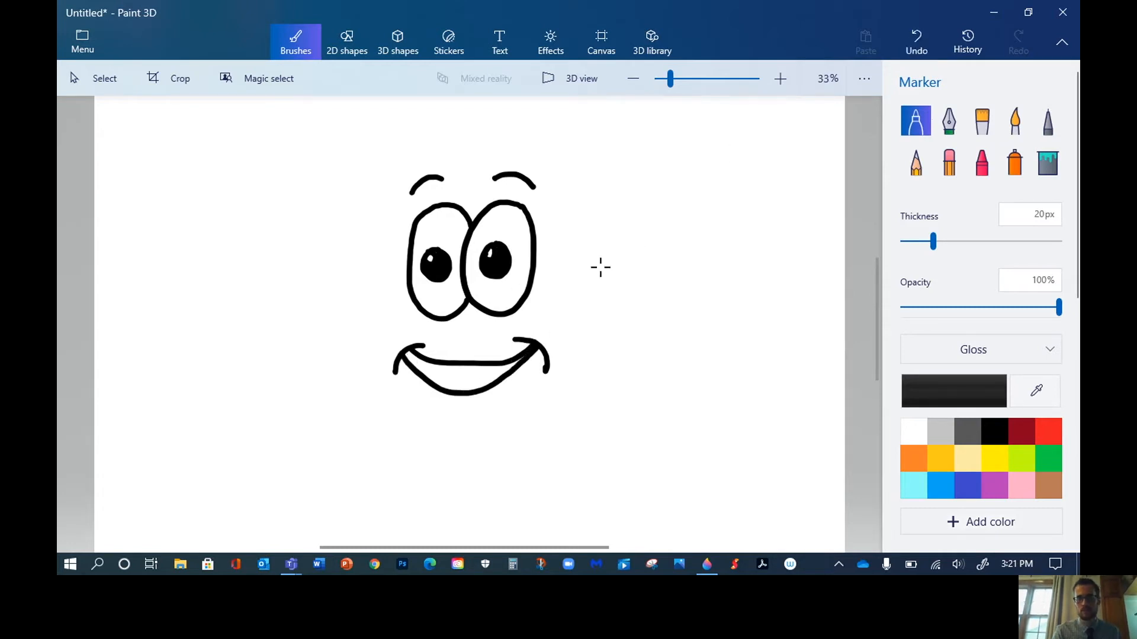
click(915, 39)
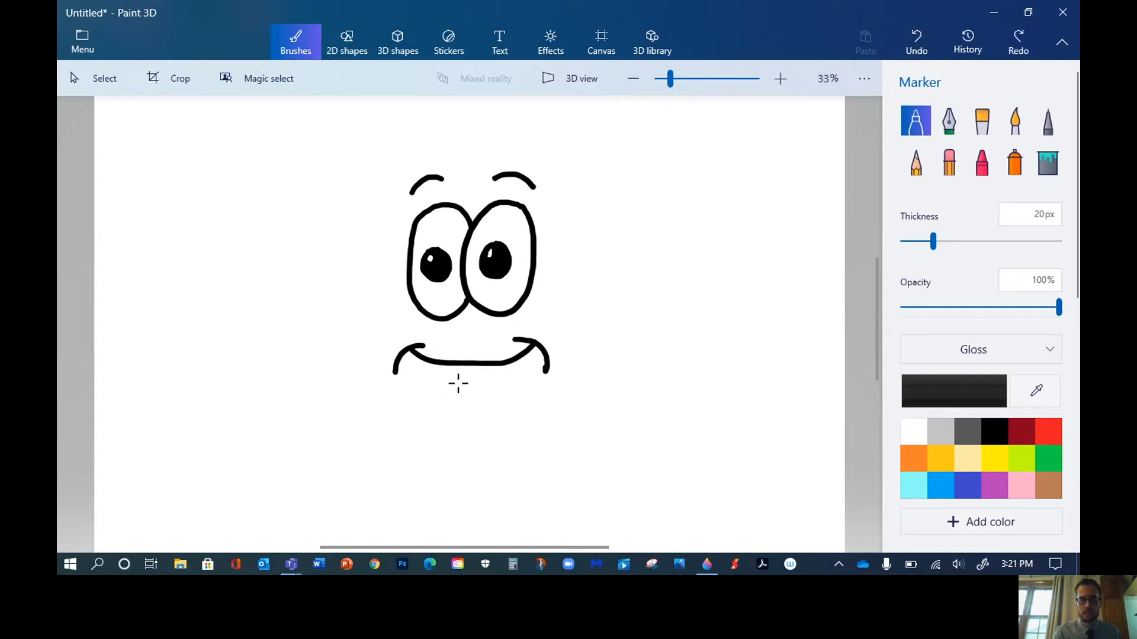
mouse_move(402, 354)
mouse_down()
mouse_move(452, 390)
mouse_move(487, 391)
mouse_move(540, 341)
mouse_up()
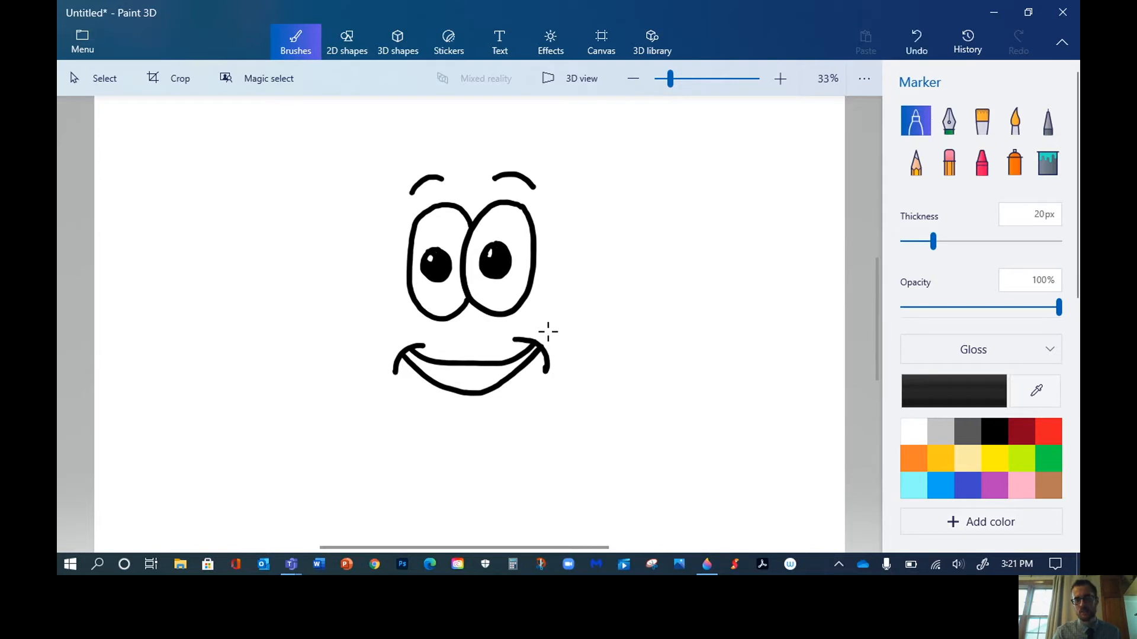
click(916, 39)
mouse_move(401, 354)
mouse_down()
mouse_move(440, 388)
mouse_move(490, 395)
mouse_move(552, 344)
mouse_up()
drag(445, 357, 418, 367)
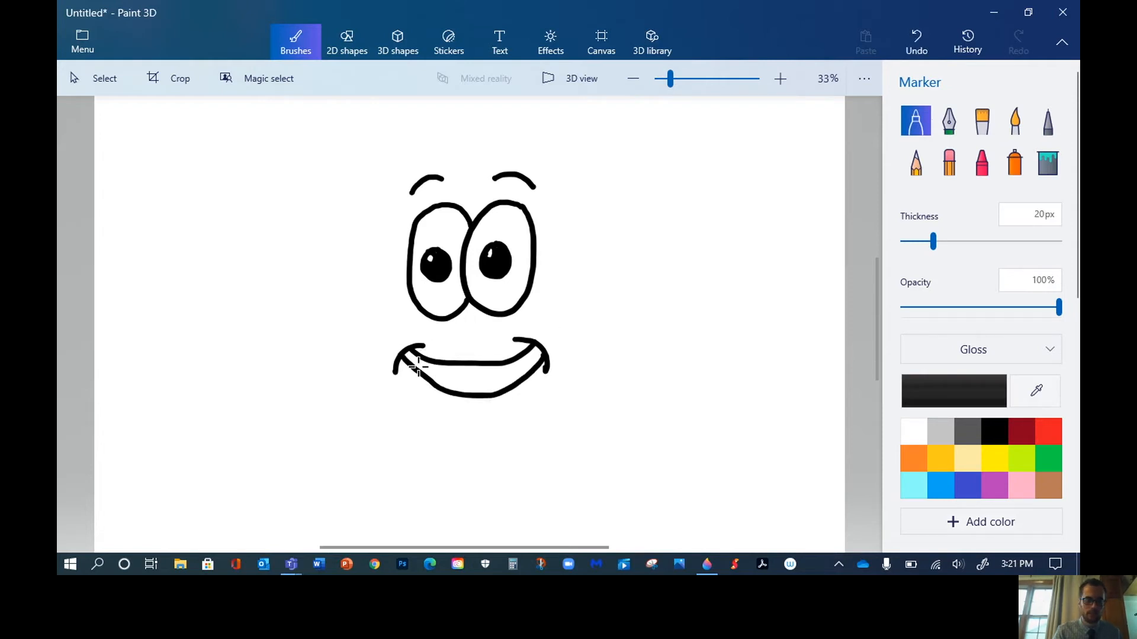
click(916, 43)
Draw a curved lower lip below the smile line with the marker, joining both corners of the mouth
mouse_move(401, 357)
mouse_down()
mouse_move(434, 390)
mouse_move(481, 397)
mouse_move(551, 342)
mouse_up()
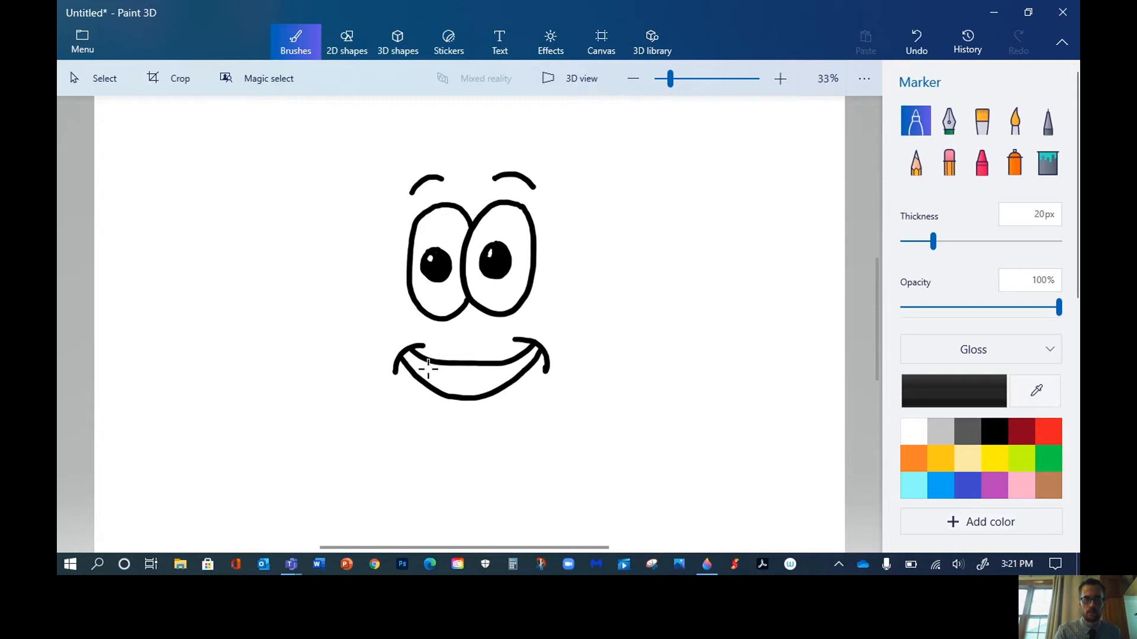
mouse_move(407, 348)
mouse_down()
mouse_move(465, 376)
mouse_move(524, 353)
mouse_up()
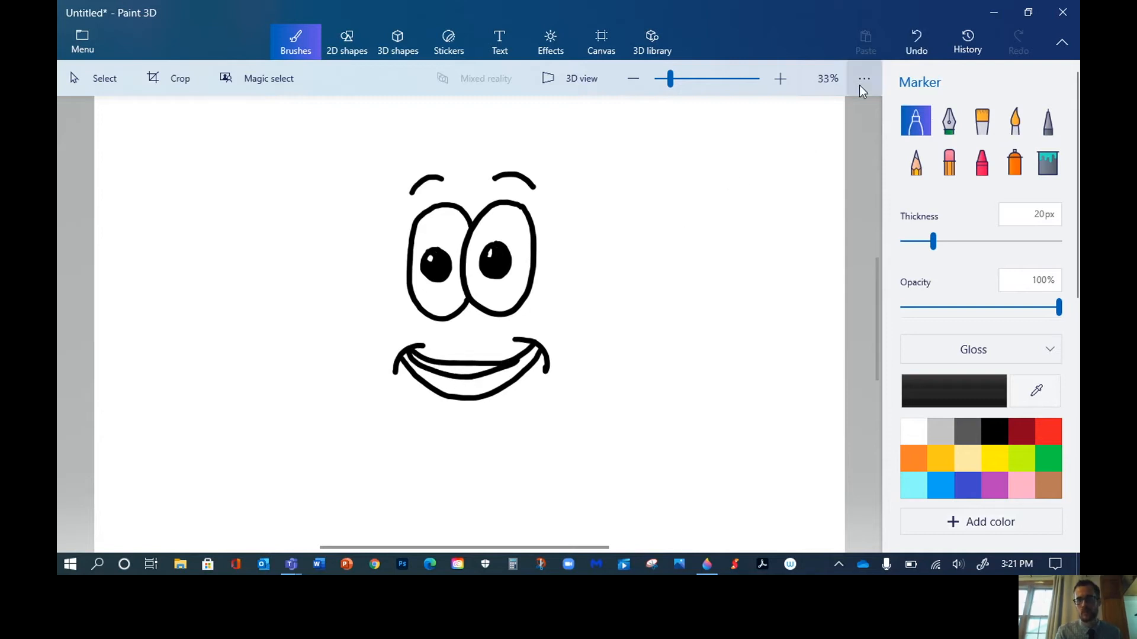
click(911, 41)
mouse_move(406, 351)
mouse_down()
mouse_move(432, 371)
mouse_move(487, 370)
mouse_move(521, 353)
mouse_up()
click(918, 41)
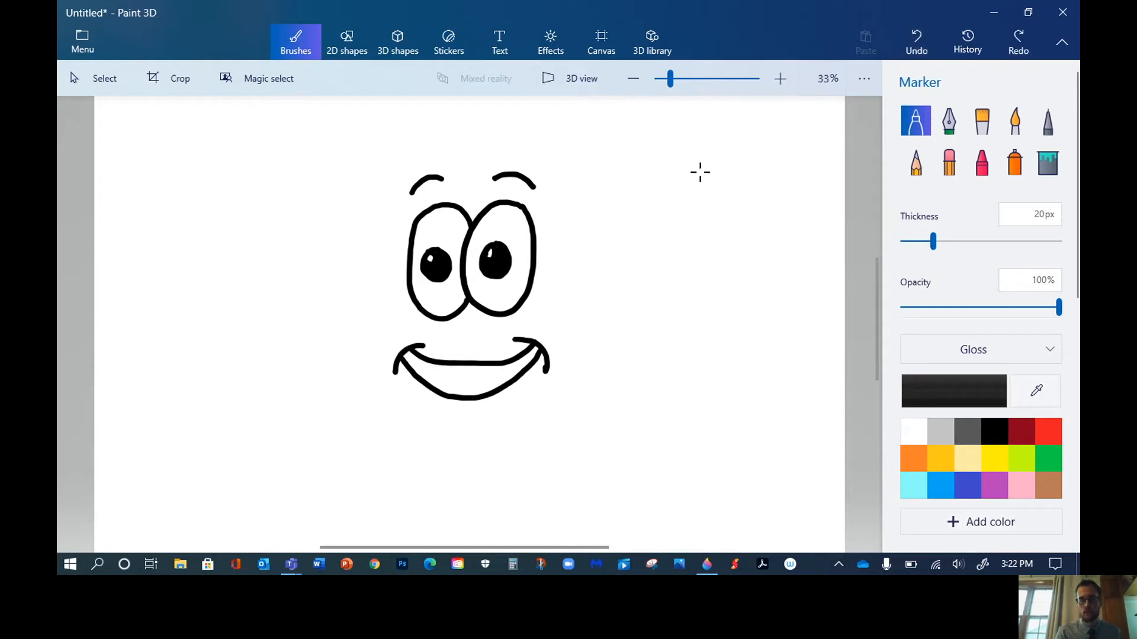
mouse_move(404, 353)
mouse_down()
mouse_move(459, 375)
mouse_move(515, 355)
mouse_up()
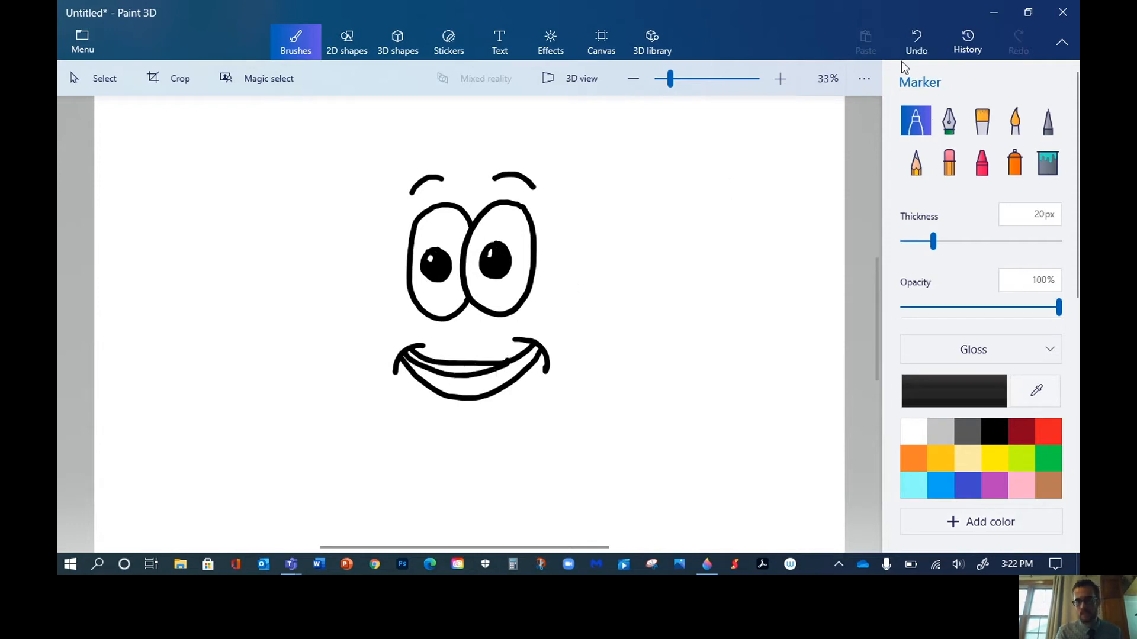
click(917, 42)
Add a teeth line and a tongue arc inside the mouth, and fill the space between them with black
mouse_move(408, 353)
mouse_down()
mouse_move(438, 377)
mouse_move(470, 380)
mouse_move(540, 341)
mouse_up()
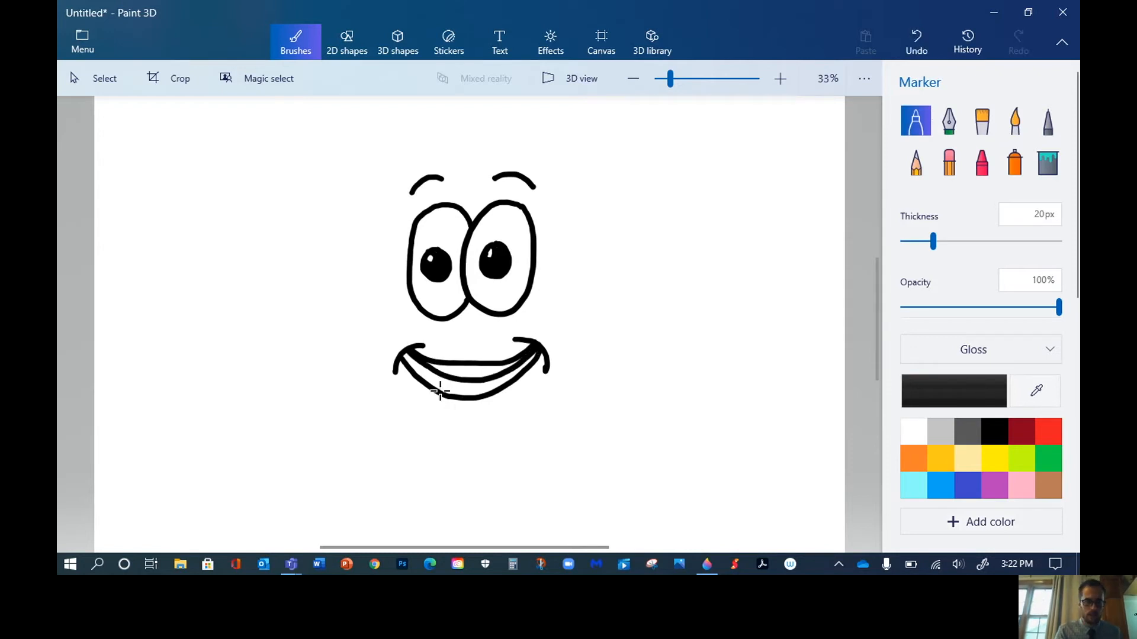
mouse_move(440, 388)
mouse_down()
mouse_move(471, 381)
mouse_move(499, 393)
mouse_up()
click(1048, 167)
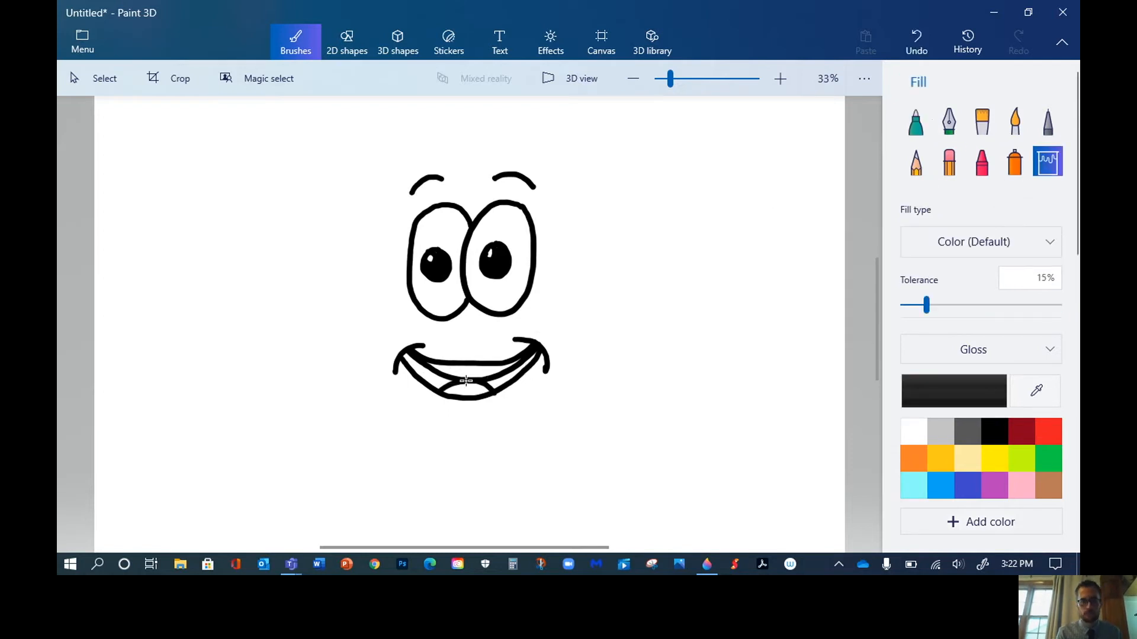
click(453, 381)
click(503, 383)
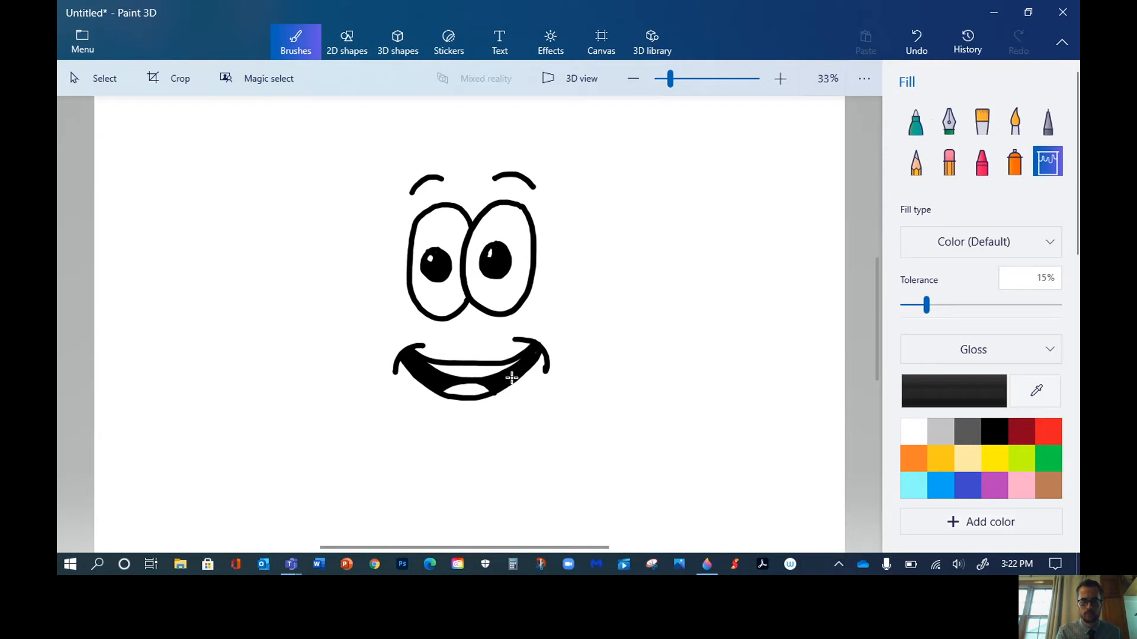
Switch back to the marker and zoom the canvas out to 28%
click(920, 125)
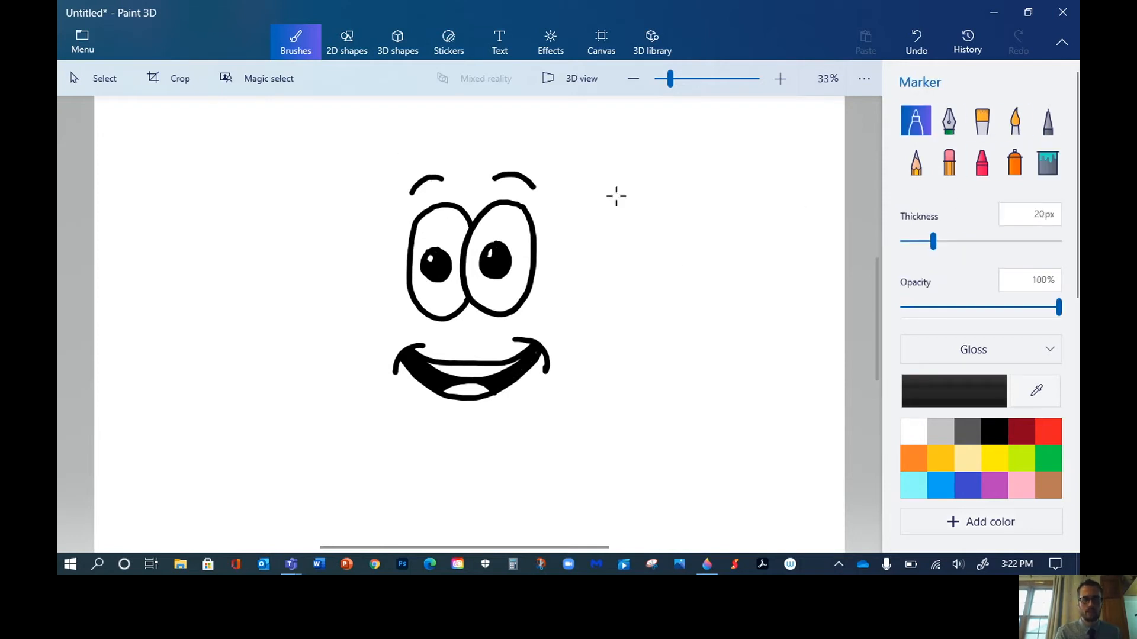
drag(669, 80, 667, 80)
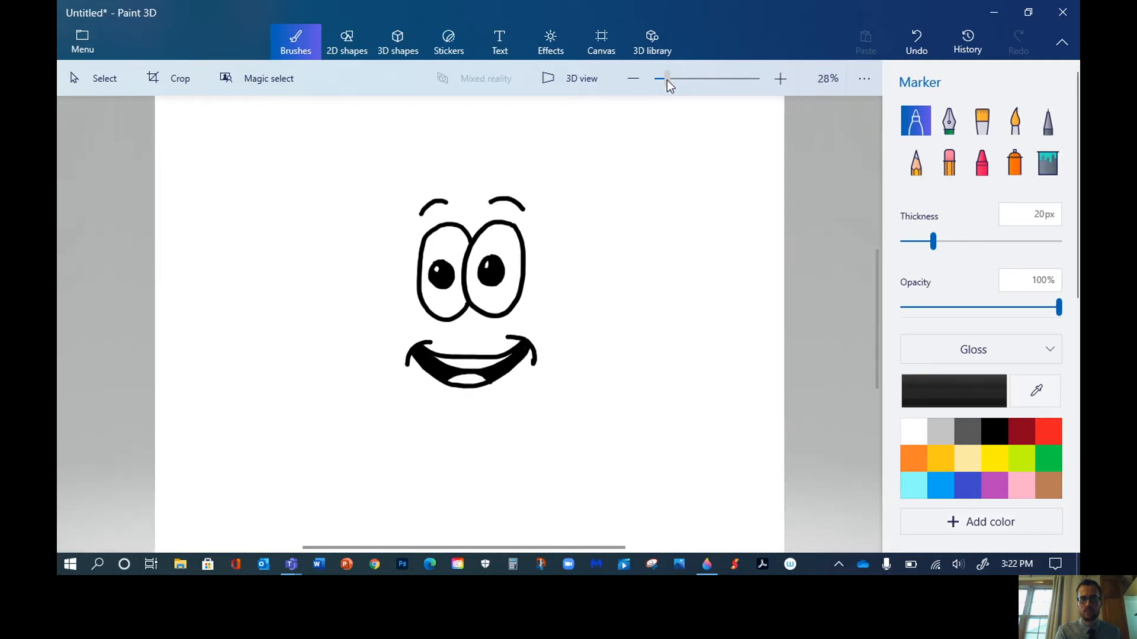
mouse_move(474, 136)
mouse_down()
mouse_move(371, 248)
mouse_move(285, 373)
mouse_move(269, 419)
mouse_up()
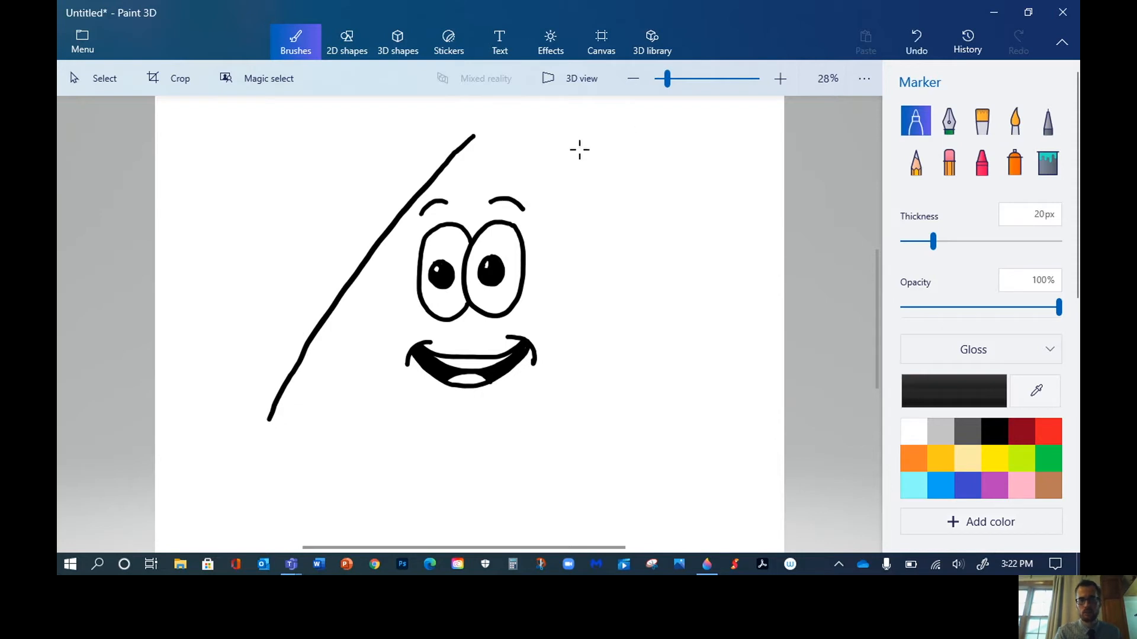
drag(482, 135, 684, 392)
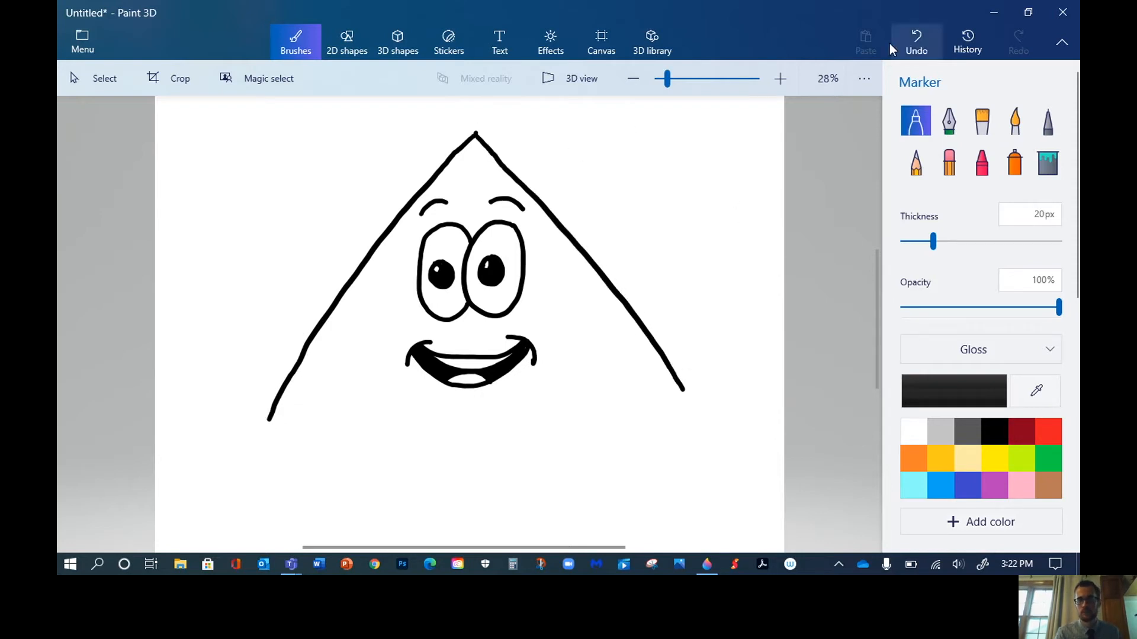
click(916, 33)
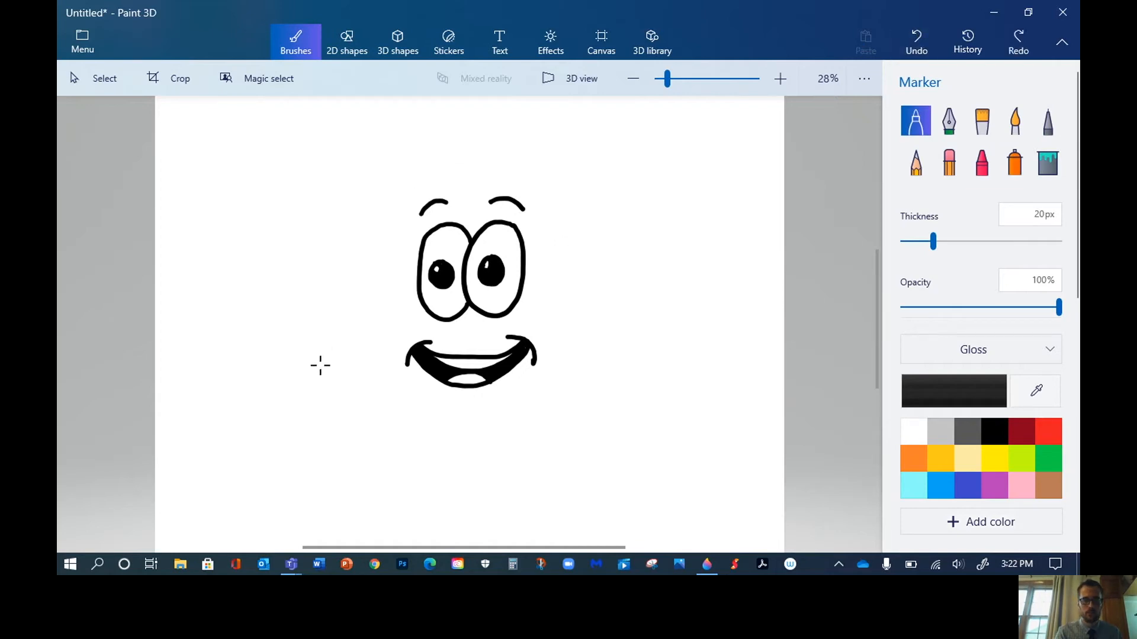
mouse_move(338, 366)
mouse_down()
mouse_move(403, 201)
mouse_move(480, 119)
mouse_move(555, 174)
mouse_move(590, 219)
mouse_move(634, 320)
mouse_up()
click(929, 40)
mouse_move(465, 136)
mouse_down()
mouse_move(363, 266)
mouse_move(311, 379)
mouse_up()
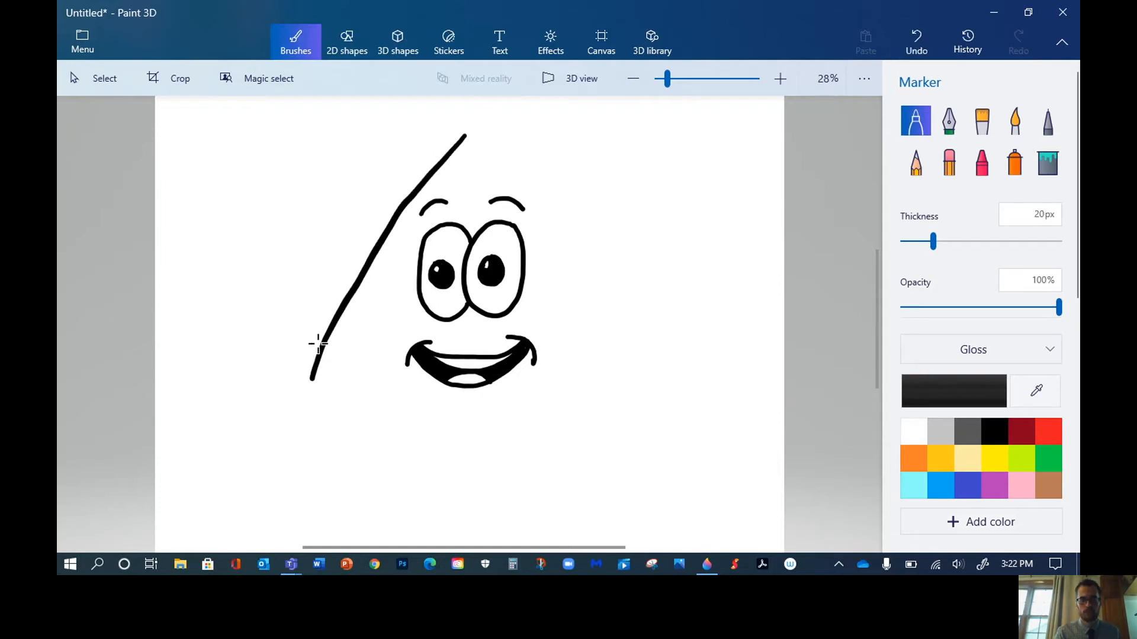
mouse_move(465, 135)
mouse_down()
mouse_move(557, 217)
mouse_move(636, 370)
mouse_up()
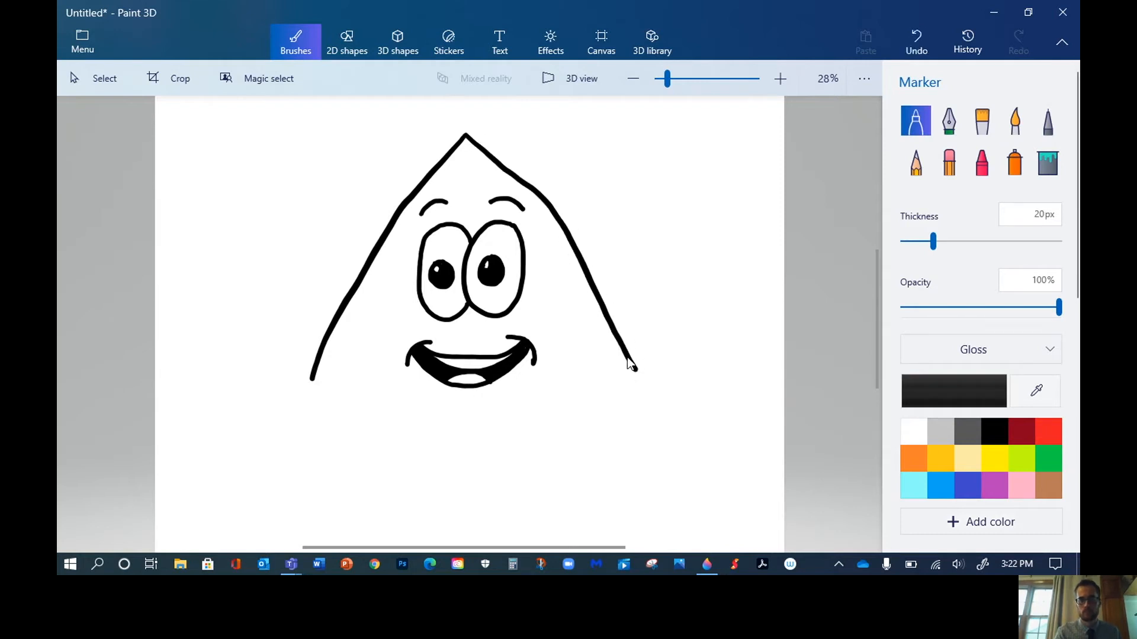
mouse_move(314, 382)
mouse_down()
mouse_move(454, 395)
mouse_move(636, 368)
mouse_up()
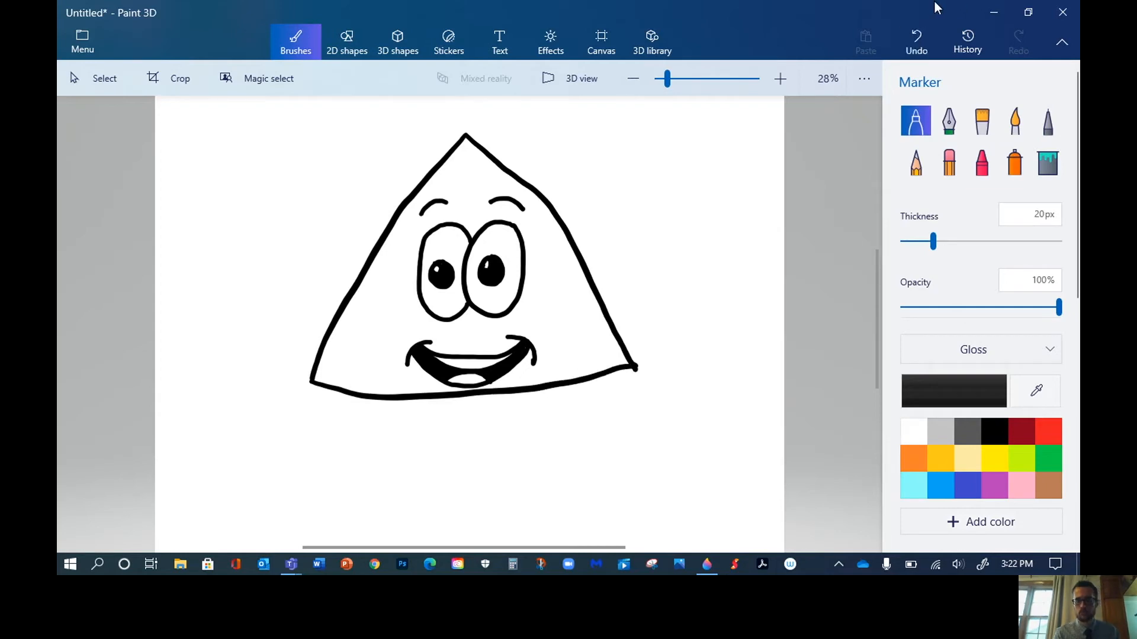
click(917, 41)
click(916, 40)
click(916, 40)
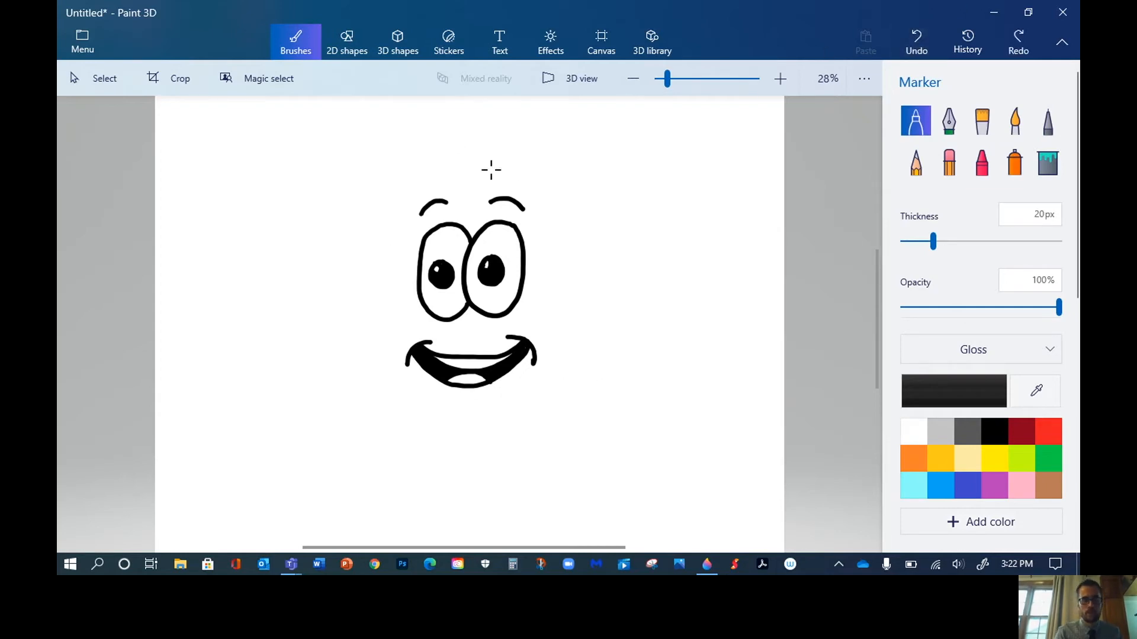
mouse_move(469, 146)
mouse_down()
mouse_move(390, 224)
mouse_move(278, 392)
mouse_up()
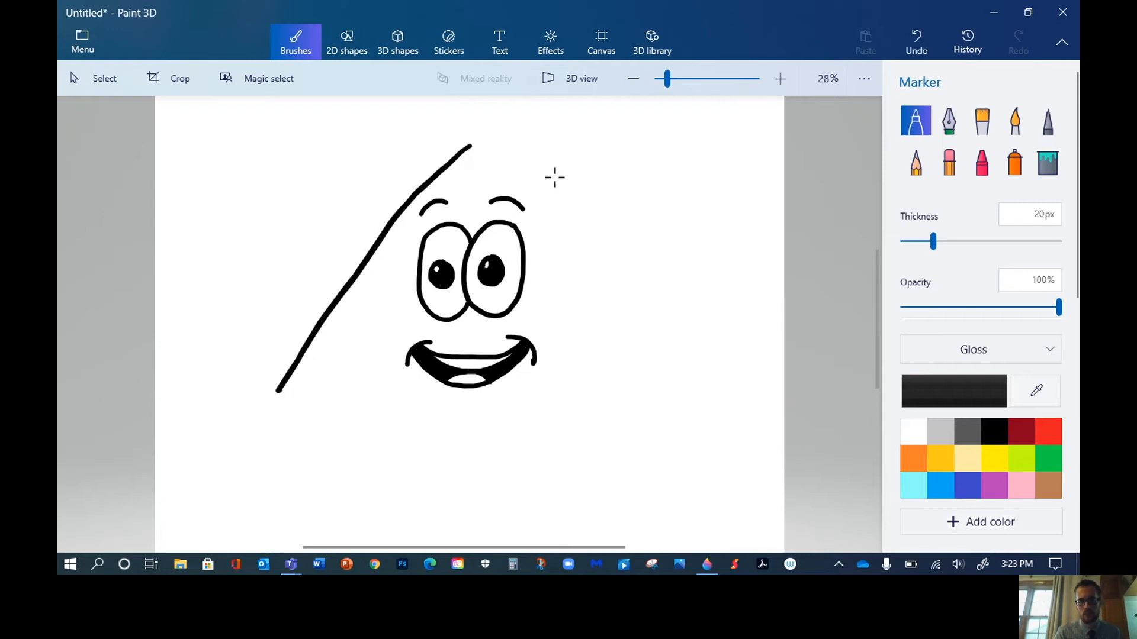
mouse_move(472, 145)
mouse_down()
mouse_move(614, 274)
mouse_move(692, 367)
mouse_up()
mouse_move(279, 390)
mouse_down()
mouse_move(350, 404)
mouse_move(483, 402)
mouse_move(692, 361)
mouse_up()
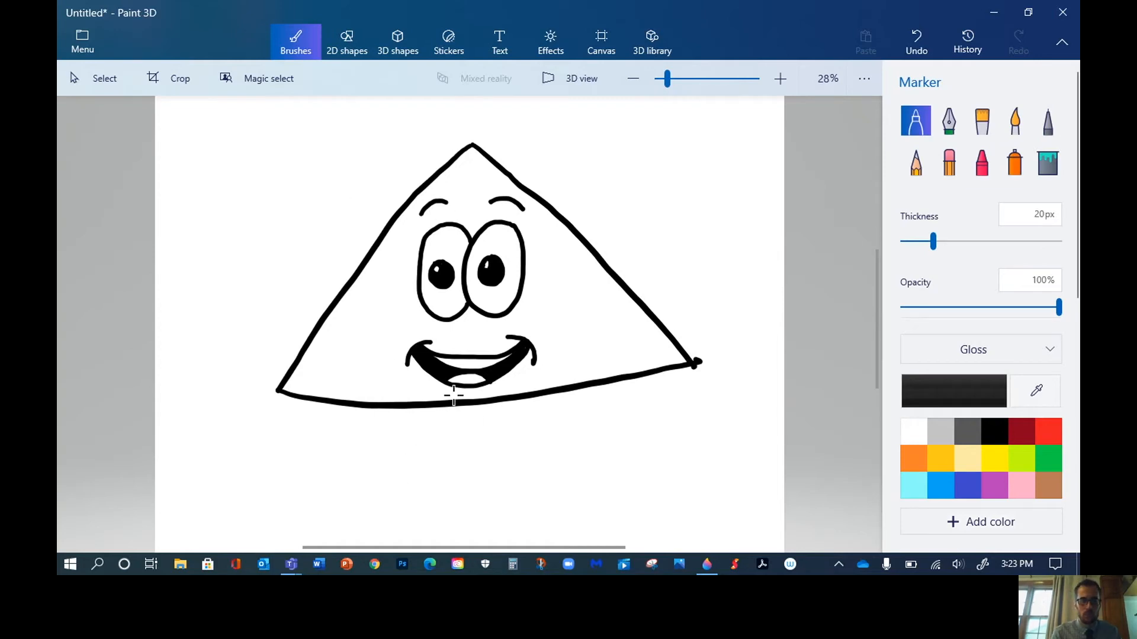
click(914, 36)
click(915, 35)
click(915, 37)
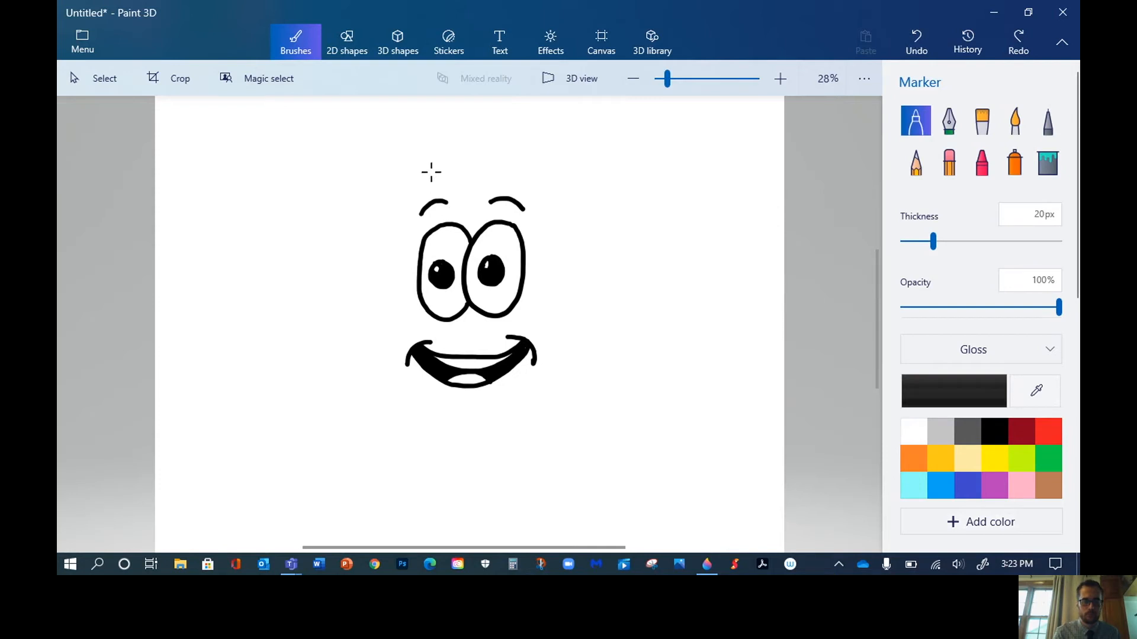
Draw a triangular body outline around the face, with its peak above the eyebrows and its base just below the mouth
mouse_move(461, 145)
mouse_down()
mouse_move(376, 248)
mouse_move(296, 392)
mouse_up()
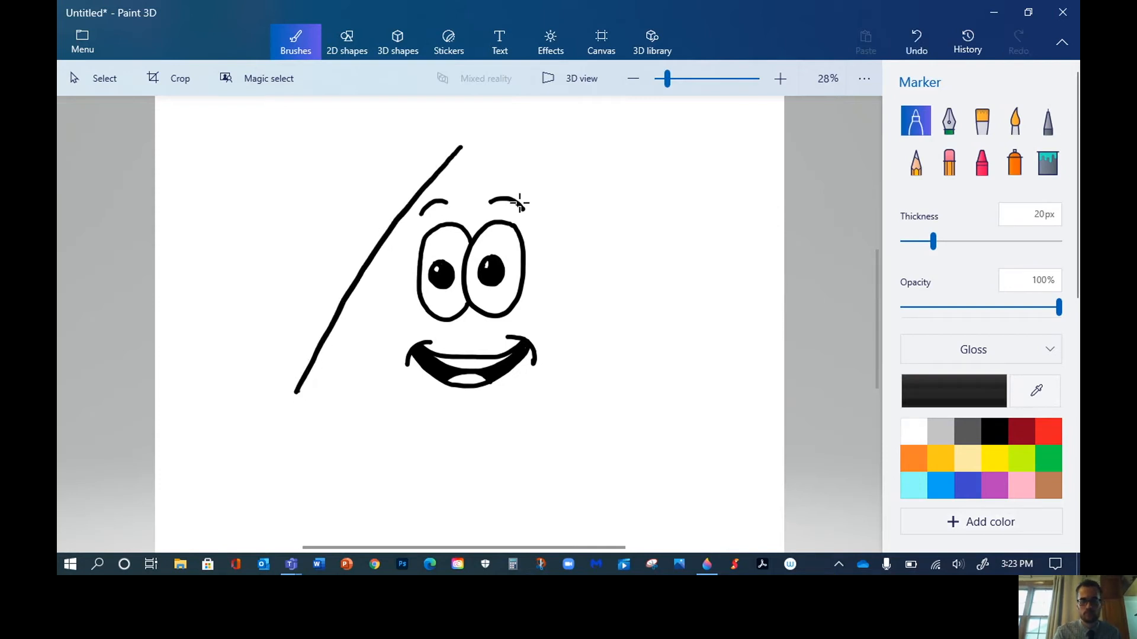
mouse_move(459, 147)
mouse_down()
mouse_move(485, 114)
mouse_move(503, 137)
mouse_move(613, 384)
mouse_up()
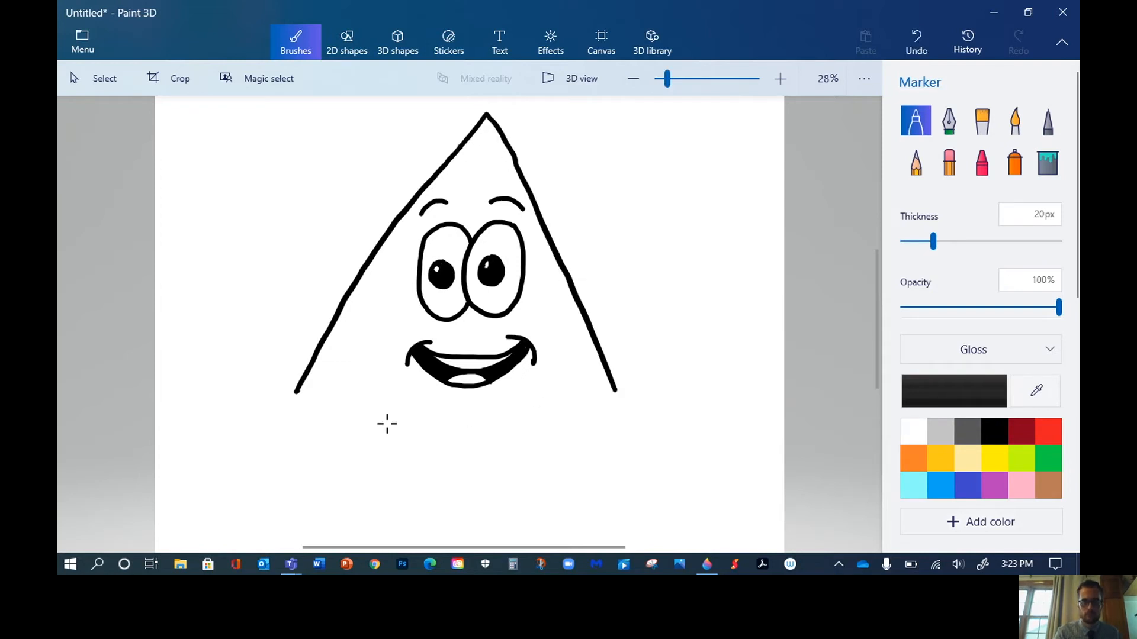
drag(298, 392, 617, 391)
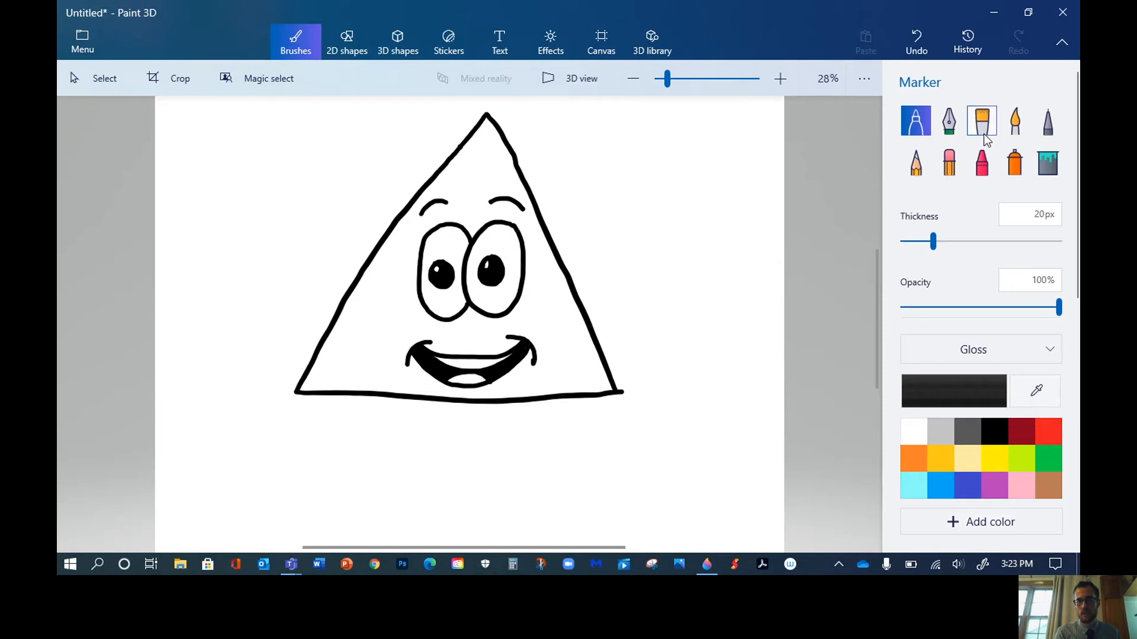
Erase the overshooting line end at the triangle's lower right corner
click(949, 161)
drag(631, 396, 629, 398)
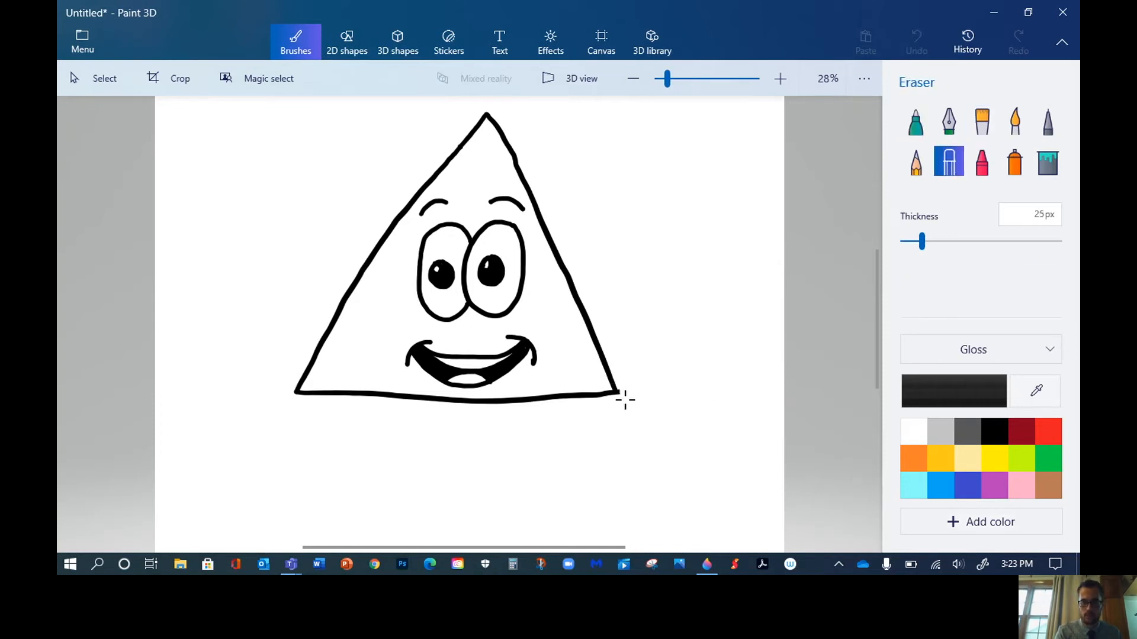
drag(623, 406, 625, 405)
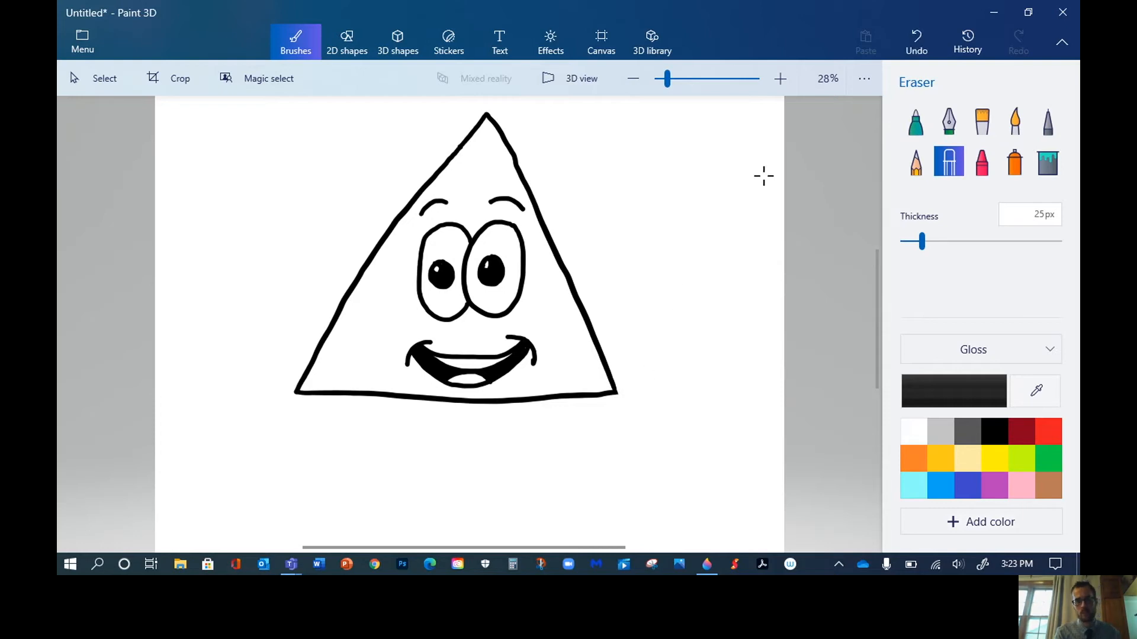
Draw two short legs with outward-pointing feet under the triangle's base, using the marker
click(915, 125)
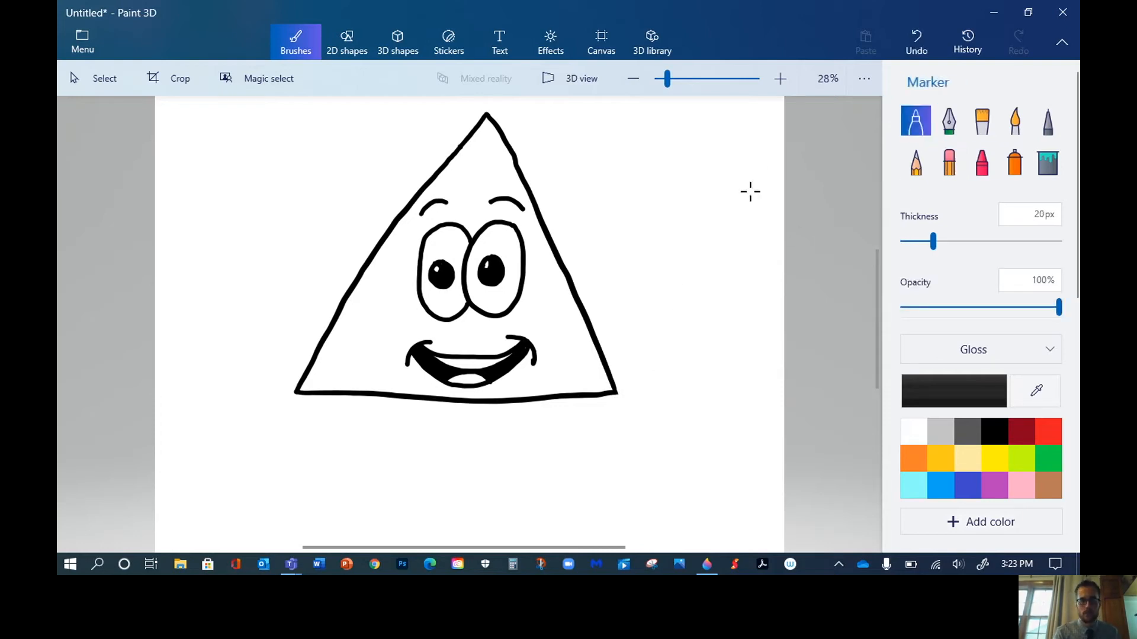
mouse_move(446, 402)
mouse_down()
mouse_move(453, 455)
mouse_move(412, 465)
mouse_move(422, 439)
mouse_move(442, 443)
mouse_move(432, 400)
mouse_move(486, 419)
mouse_move(488, 464)
mouse_move(527, 466)
mouse_move(522, 448)
mouse_move(499, 447)
mouse_move(499, 399)
mouse_up()
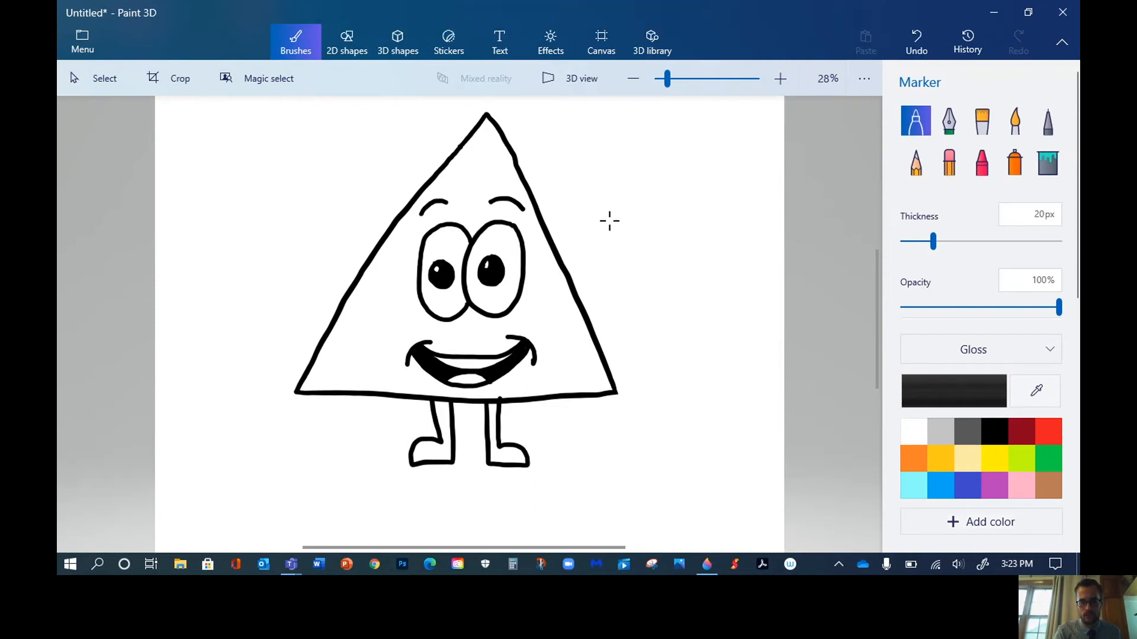
Draw a raised arm with an open waving hand on the triangle's right edge, adding short motion lines beside the hand
drag(623, 224, 607, 217)
mouse_move(615, 243)
mouse_down()
mouse_move(611, 176)
mouse_move(619, 170)
mouse_move(630, 191)
mouse_move(648, 164)
mouse_move(653, 197)
mouse_move(612, 215)
mouse_move(613, 167)
mouse_move(624, 198)
mouse_move(648, 179)
mouse_up()
click(915, 40)
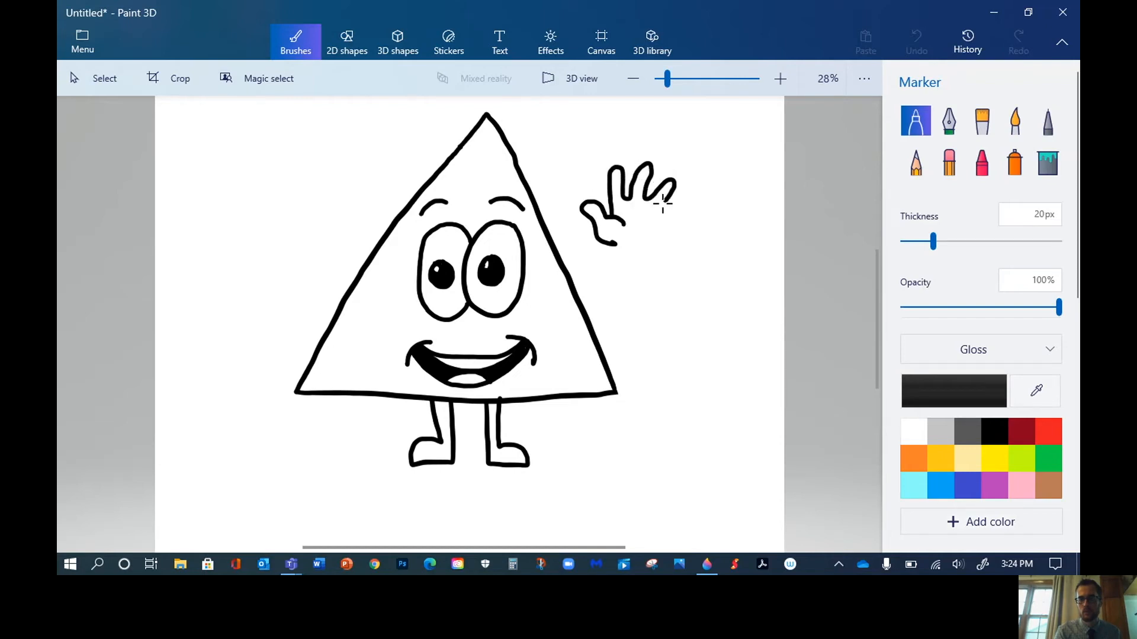
mouse_move(637, 249)
mouse_down()
mouse_move(612, 243)
mouse_move(619, 286)
mouse_move(601, 303)
mouse_move(573, 295)
mouse_move(588, 319)
mouse_move(617, 322)
mouse_move(640, 290)
mouse_move(638, 247)
mouse_up()
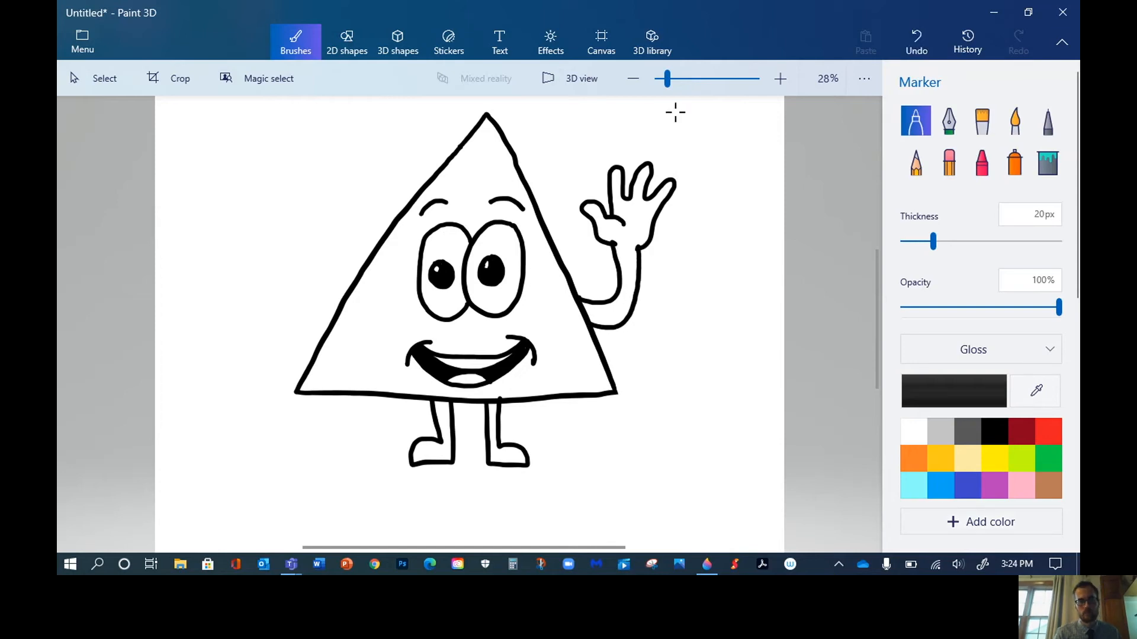
drag(597, 150, 578, 174)
mouse_move(691, 181)
mouse_down()
mouse_move(682, 204)
mouse_move(694, 207)
mouse_up()
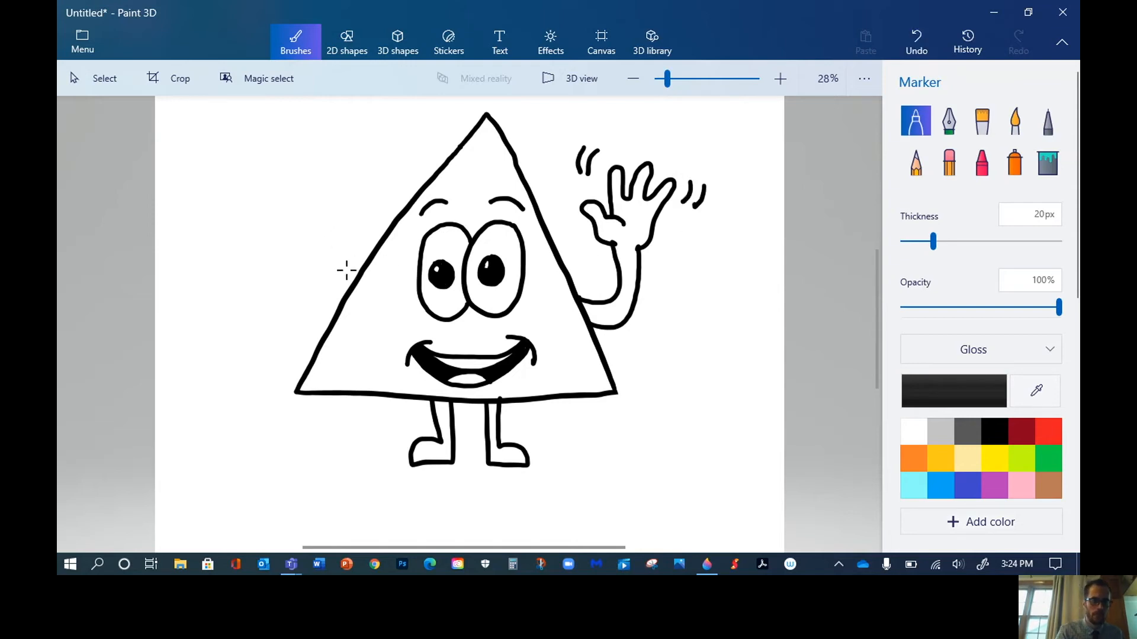
Draw a lowered, bent arm with a hanging hand and fingers on the triangle's left edge
mouse_move(362, 257)
mouse_down()
mouse_move(296, 284)
mouse_move(257, 348)
mouse_move(247, 405)
mouse_up()
mouse_move(339, 298)
mouse_down()
mouse_move(309, 317)
mouse_move(279, 364)
mouse_move(272, 388)
mouse_move(290, 391)
mouse_up()
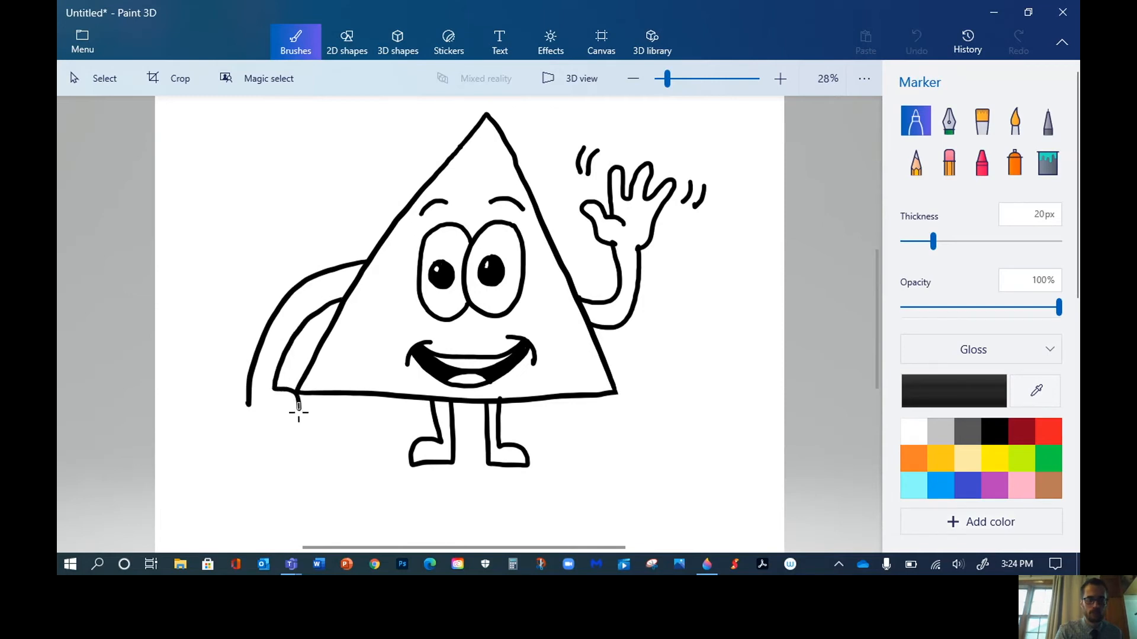
mouse_move(294, 432)
mouse_down()
mouse_move(286, 441)
mouse_move(277, 415)
mouse_move(269, 434)
mouse_move(282, 455)
mouse_move(290, 437)
mouse_move(269, 458)
mouse_move(289, 468)
mouse_move(289, 439)
mouse_up()
mouse_move(247, 400)
mouse_down()
mouse_move(248, 432)
mouse_move(276, 468)
mouse_up()
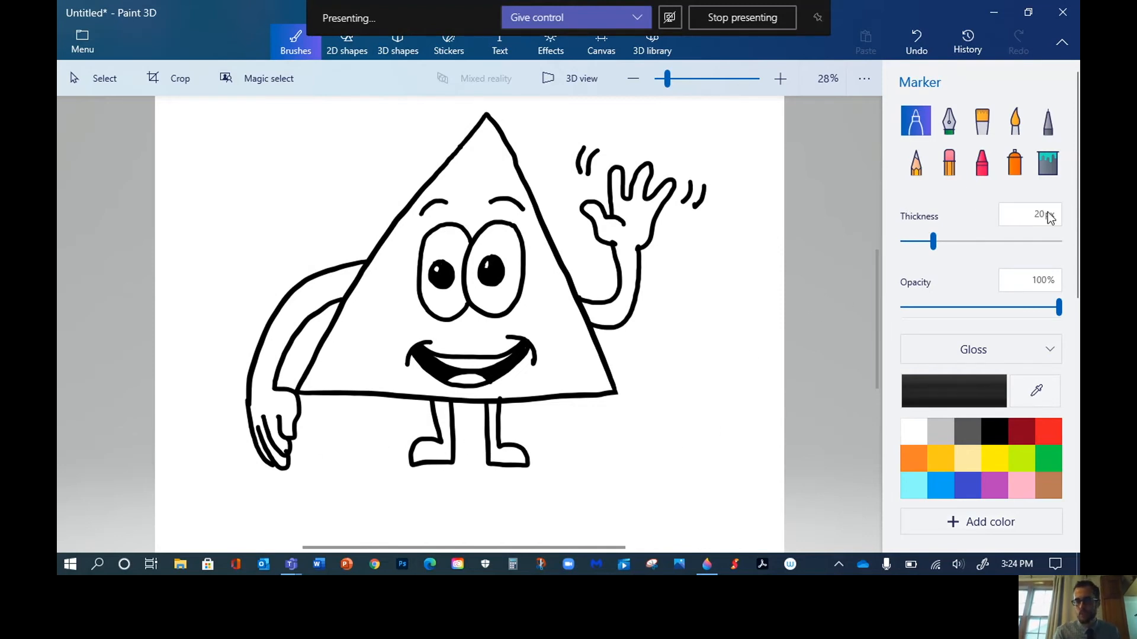
Fill the triangle body, both arms and hands, and both legs with indigo
click(1048, 168)
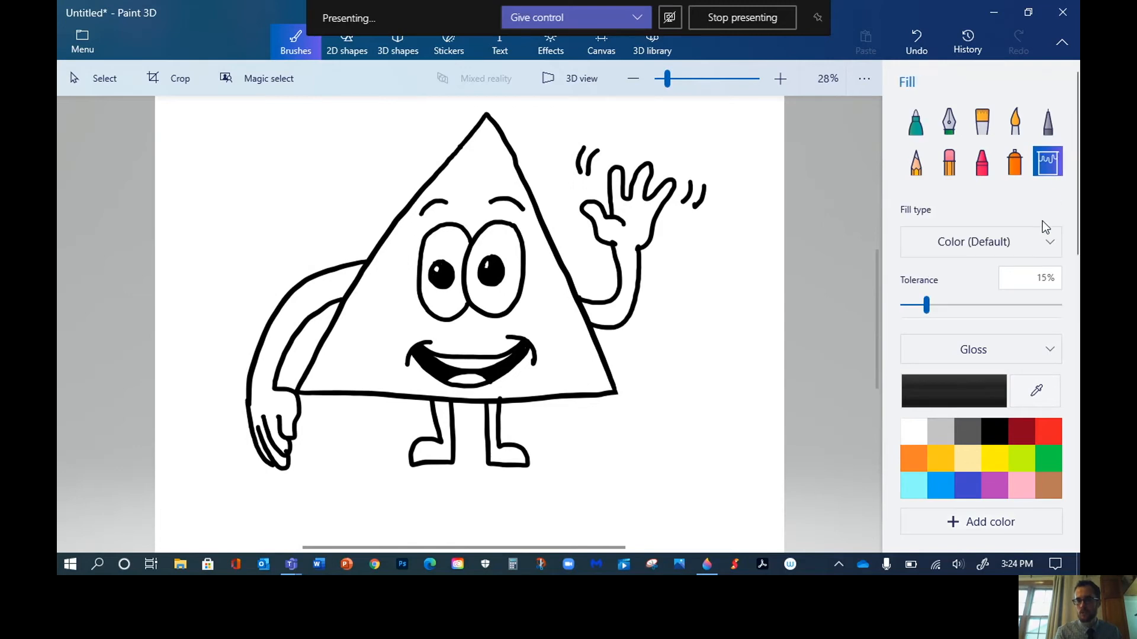
click(969, 491)
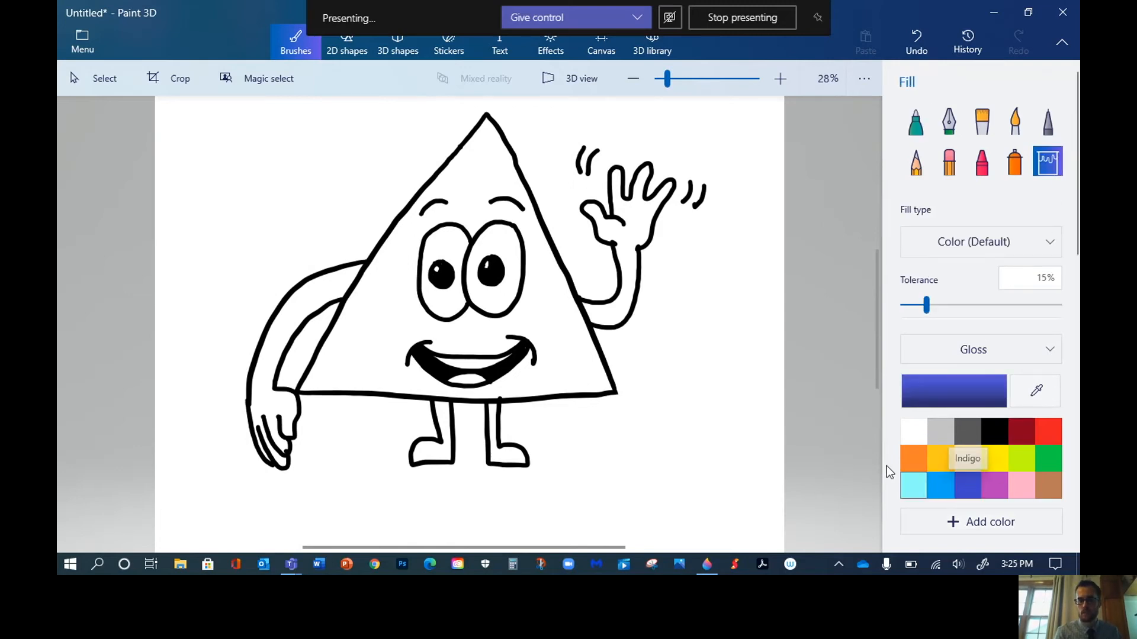
click(562, 323)
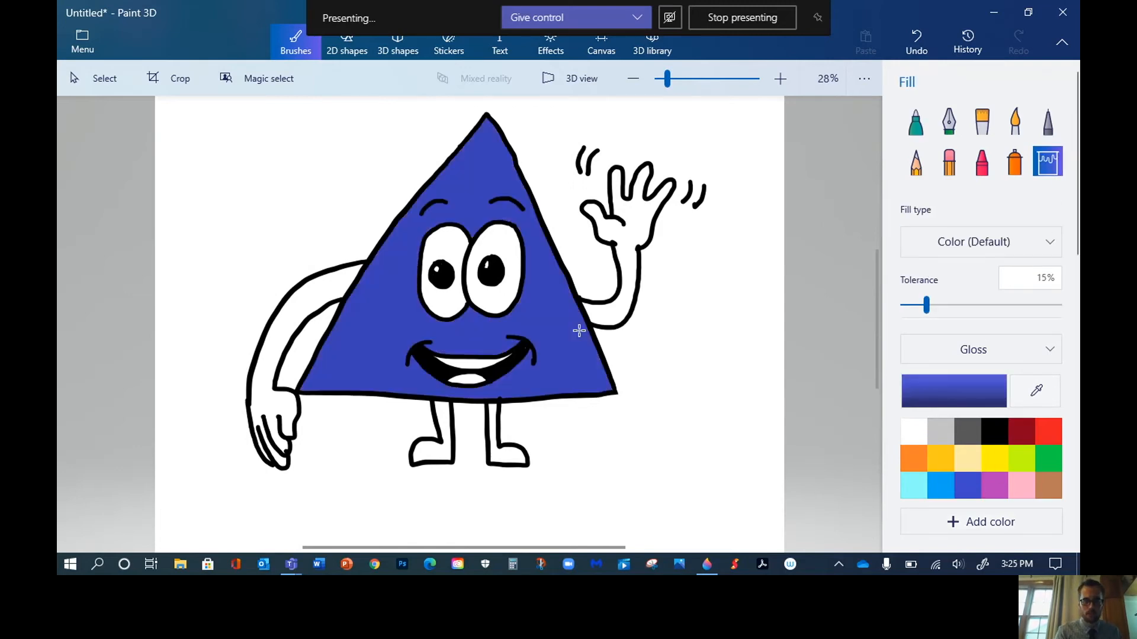
click(324, 298)
click(637, 235)
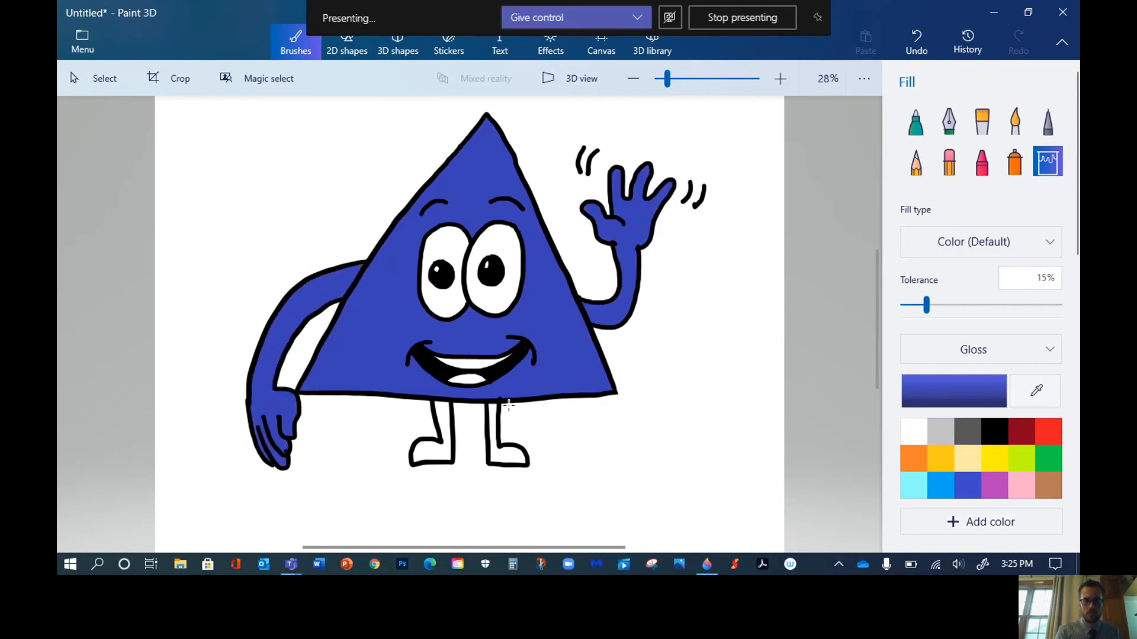
click(504, 457)
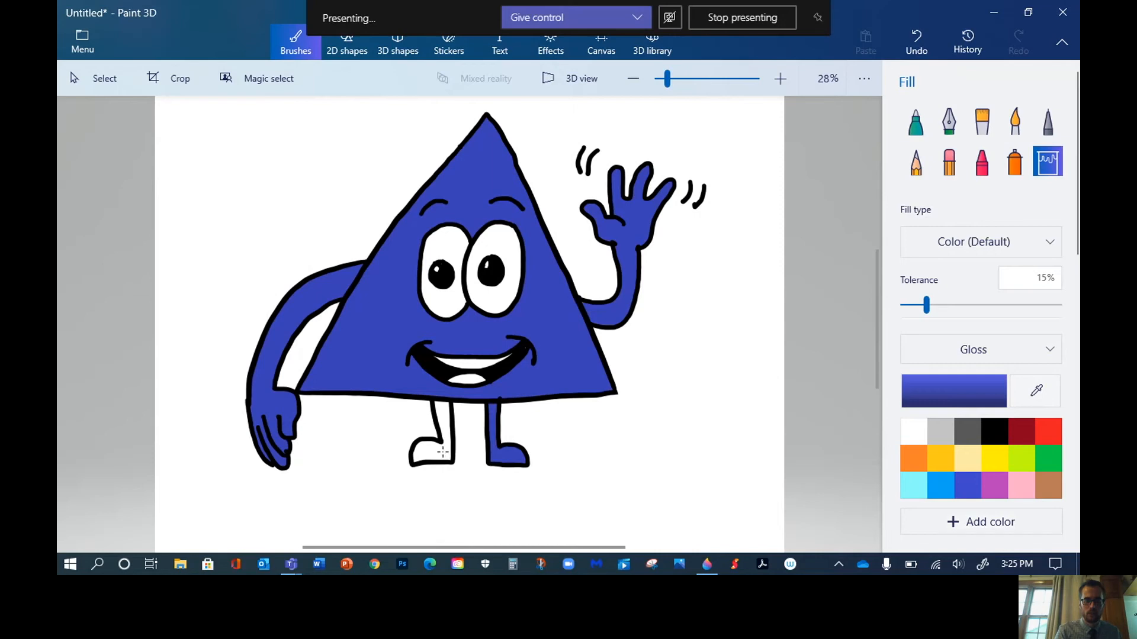
click(457, 451)
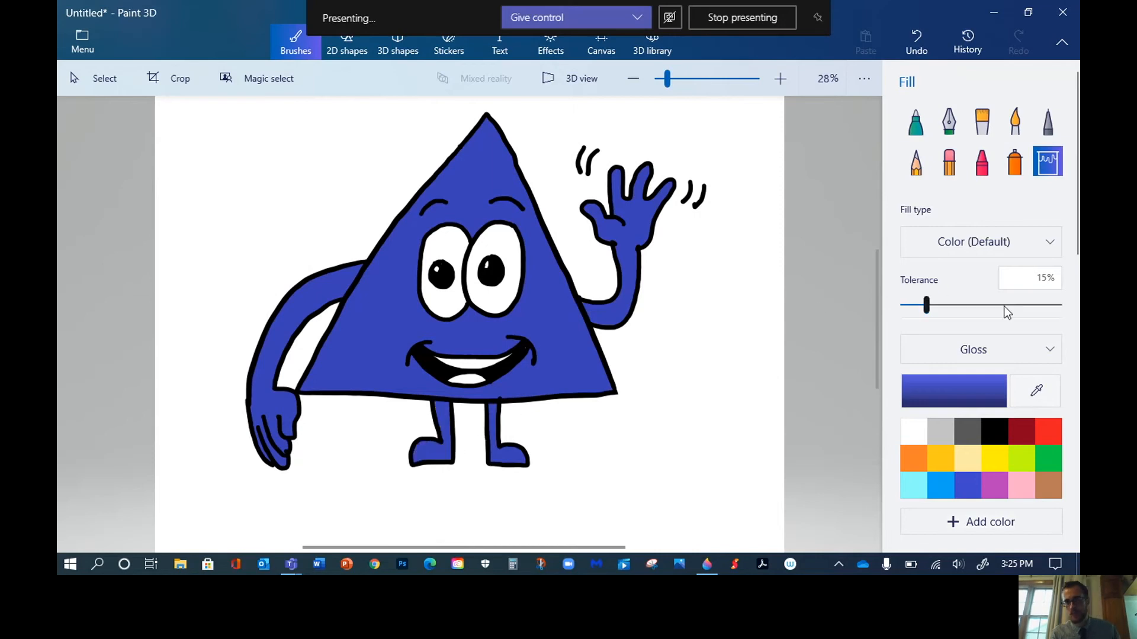
Set up the marker for shading in black with 20% opacity
click(915, 121)
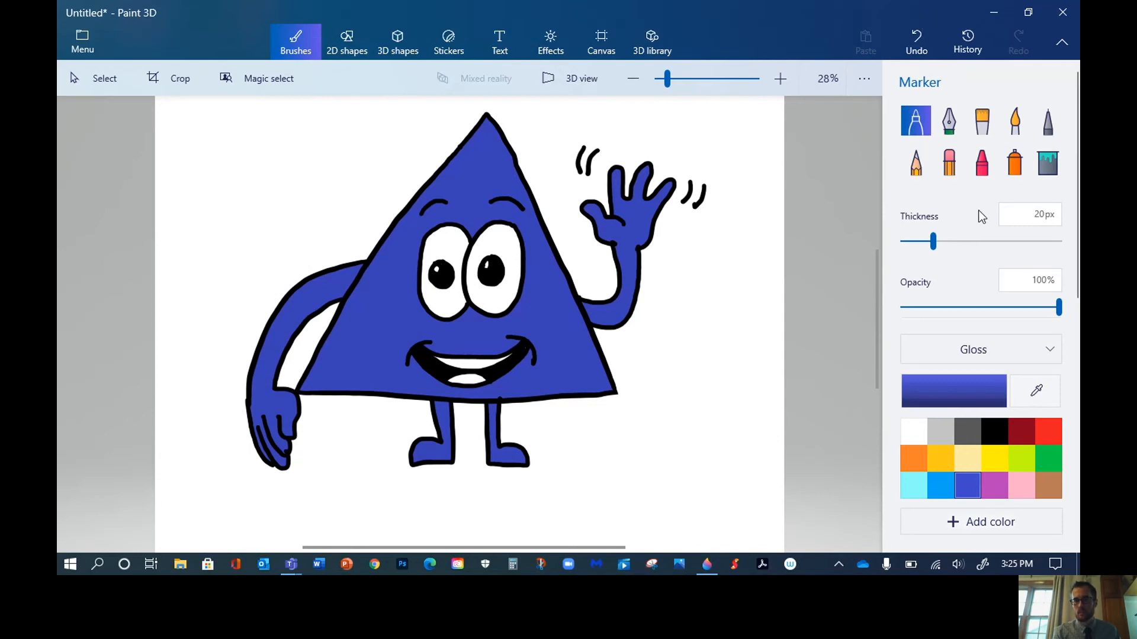
click(996, 427)
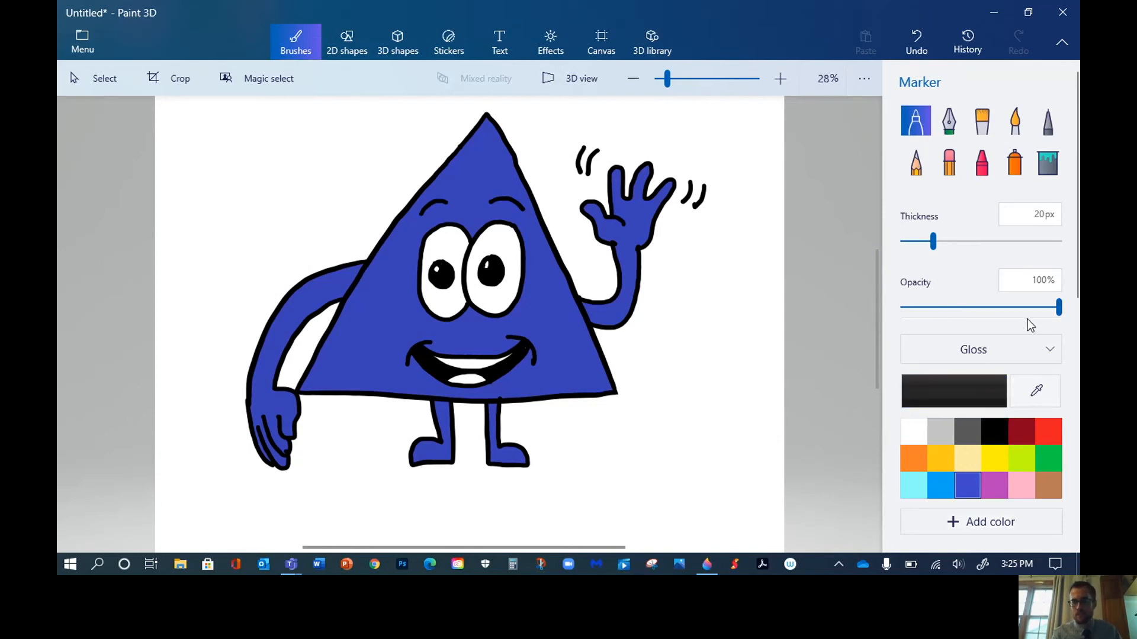
drag(956, 307, 933, 305)
click(1030, 279)
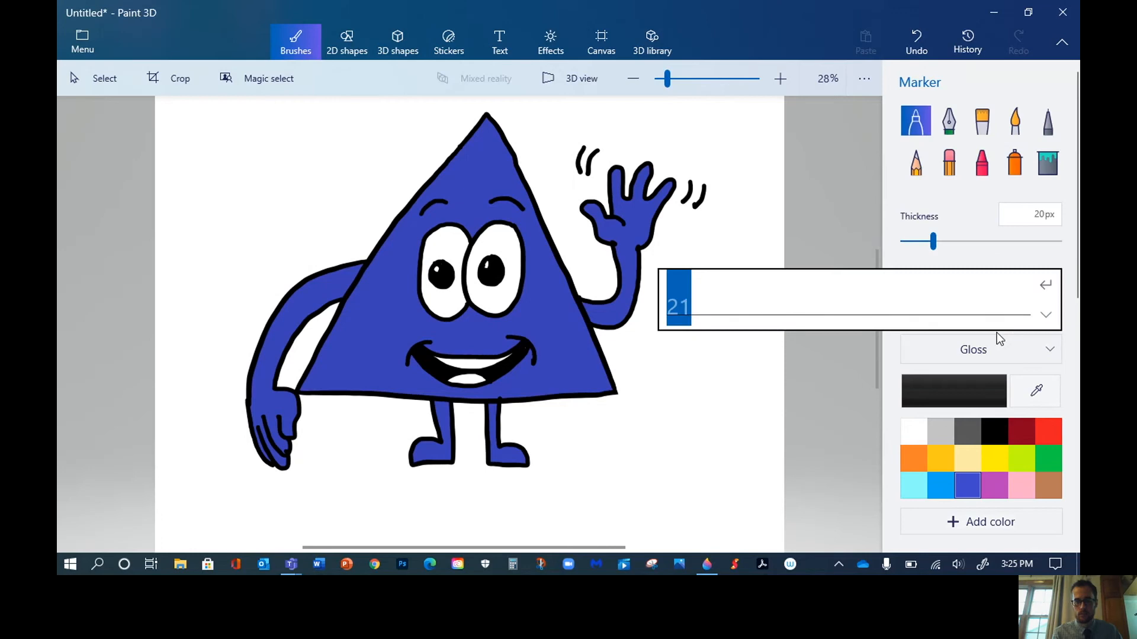
text(20)
key(Return)
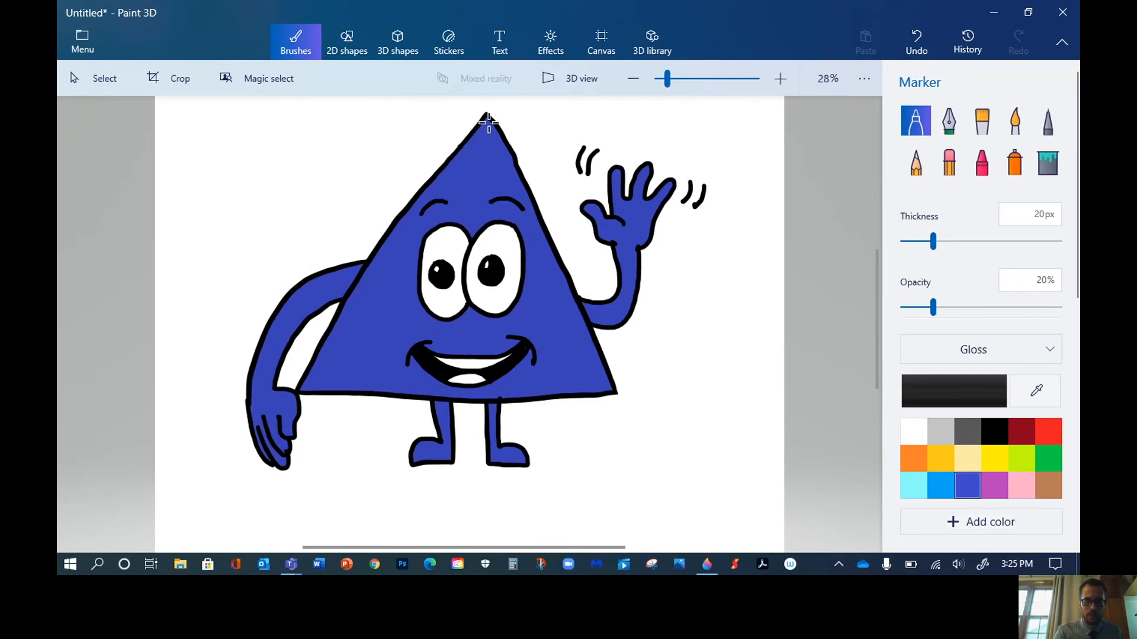
Try to shade the inside of the triangle's left edge with the 20 px translucent black marker
key(ctrl+z)
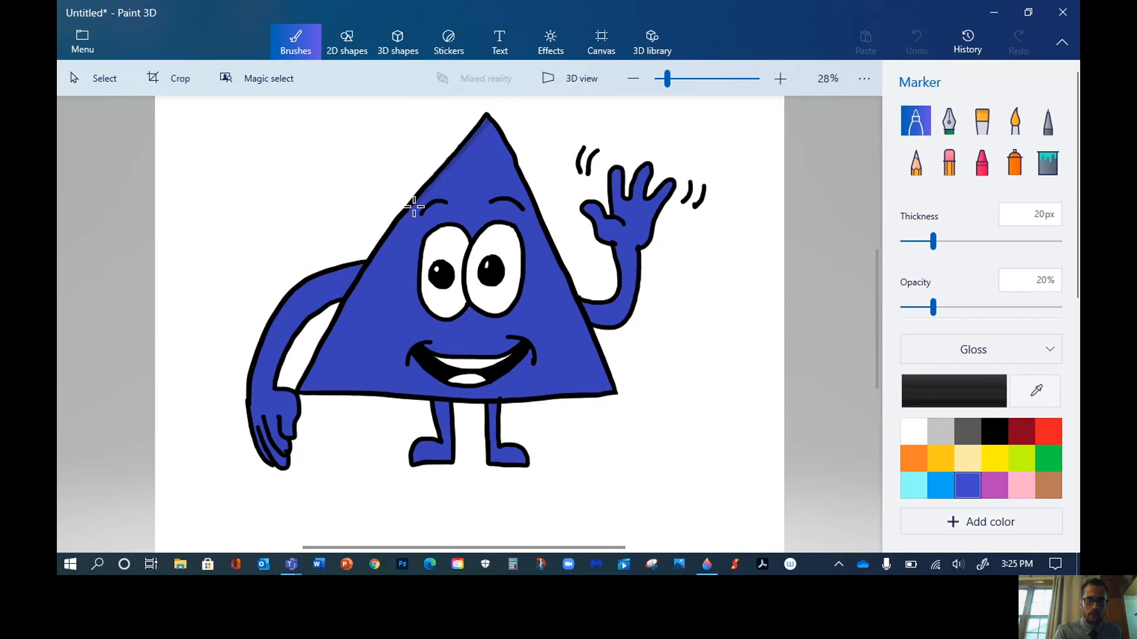
drag(377, 261, 315, 391)
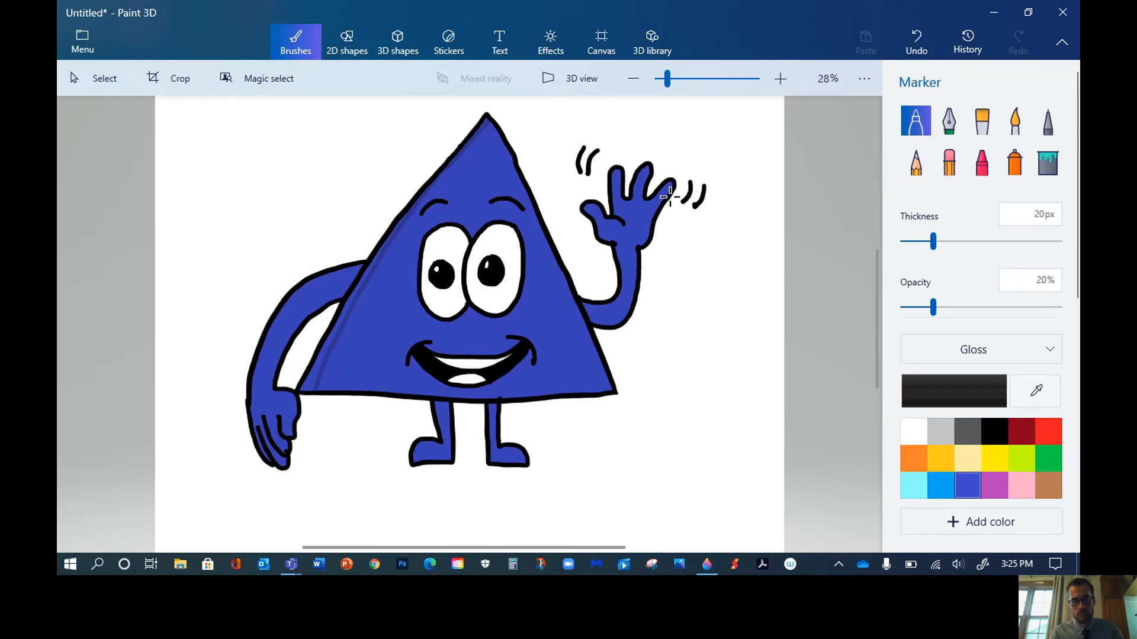
click(907, 45)
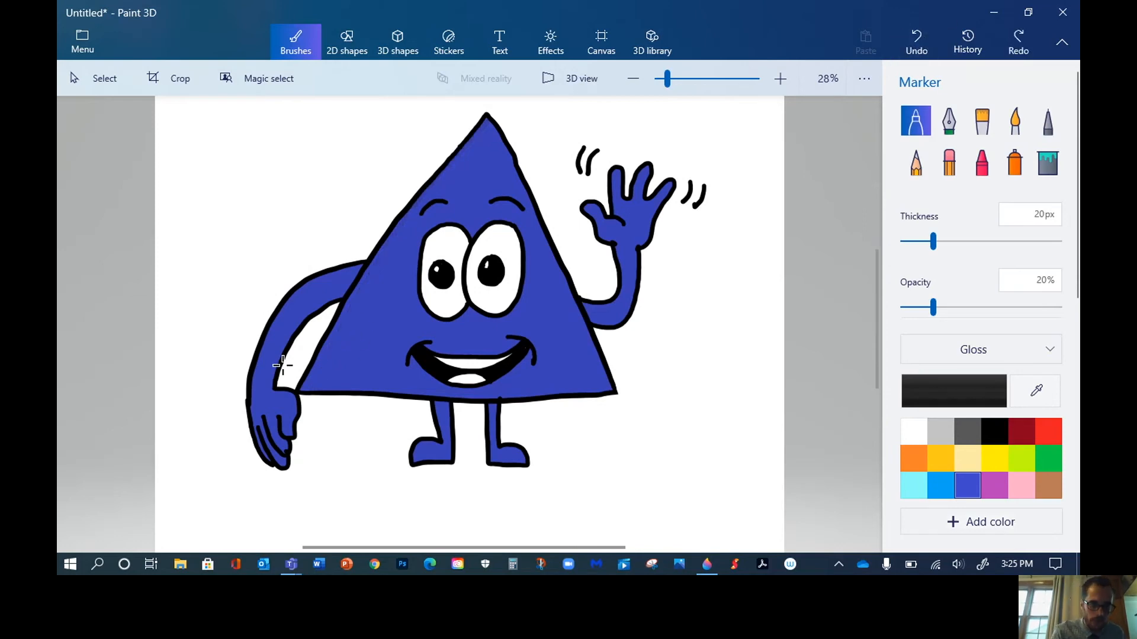
drag(303, 389, 337, 326)
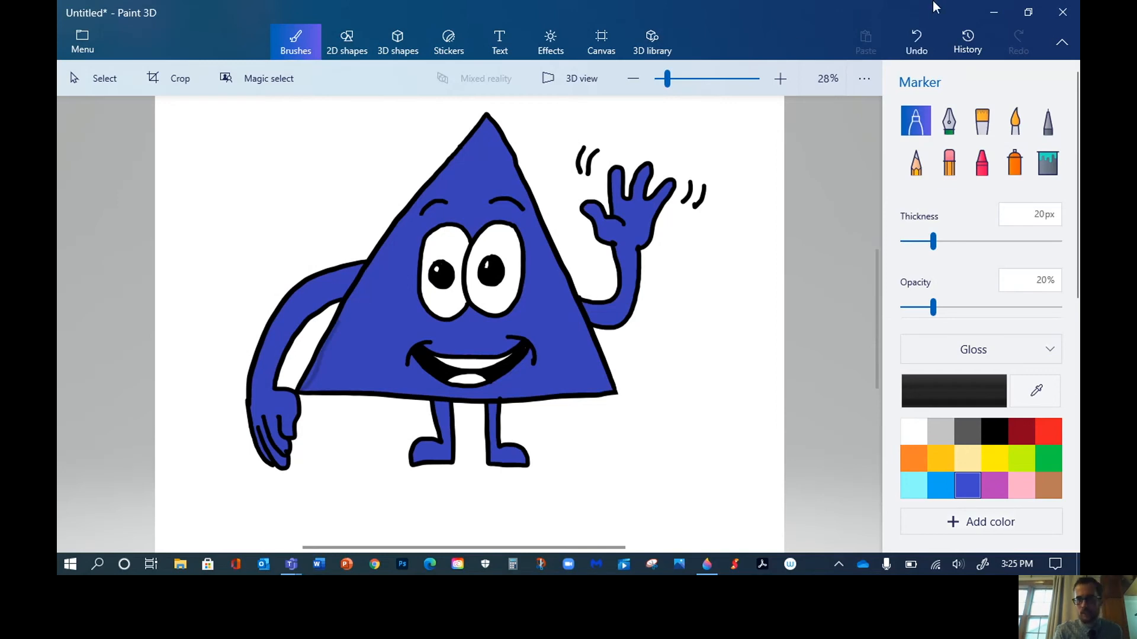
click(916, 41)
Set the marker thickness to 30 px and shade the inside of the triangle's left edge from base corner to apex
drag(934, 244, 949, 244)
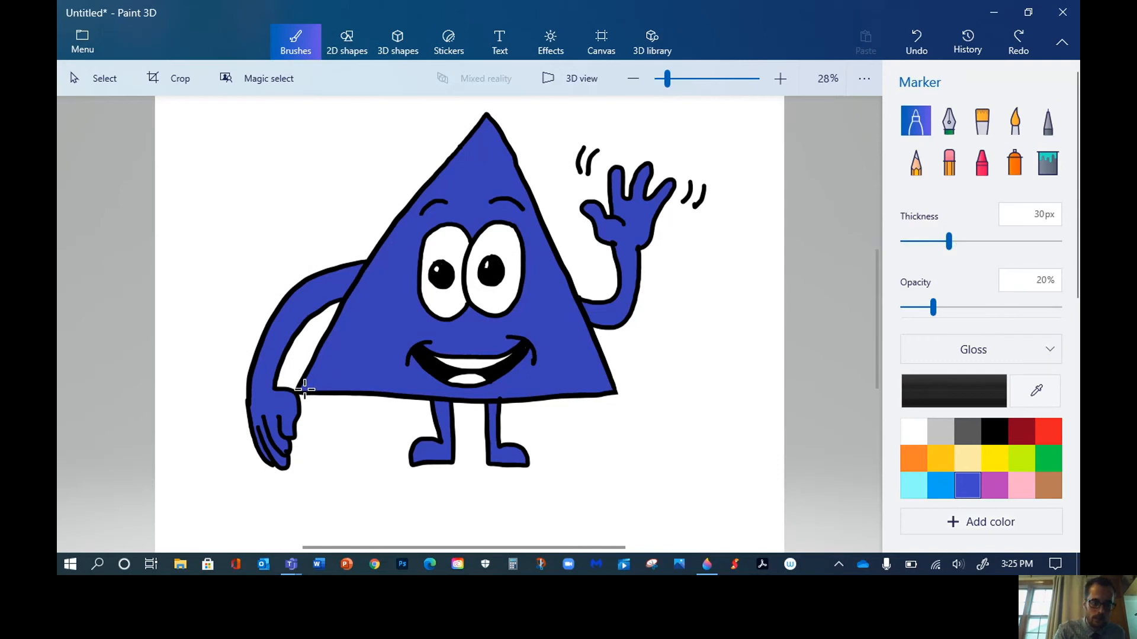
drag(307, 389, 358, 308)
key(ctrl+z)
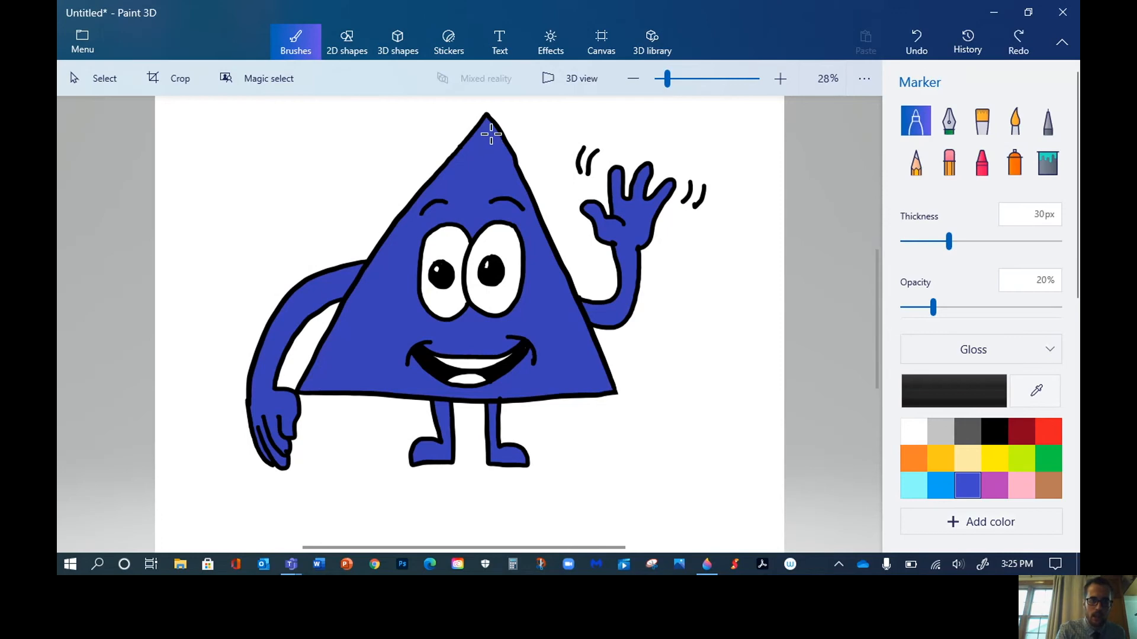
mouse_move(489, 120)
mouse_down()
mouse_move(379, 256)
mouse_move(301, 391)
mouse_up()
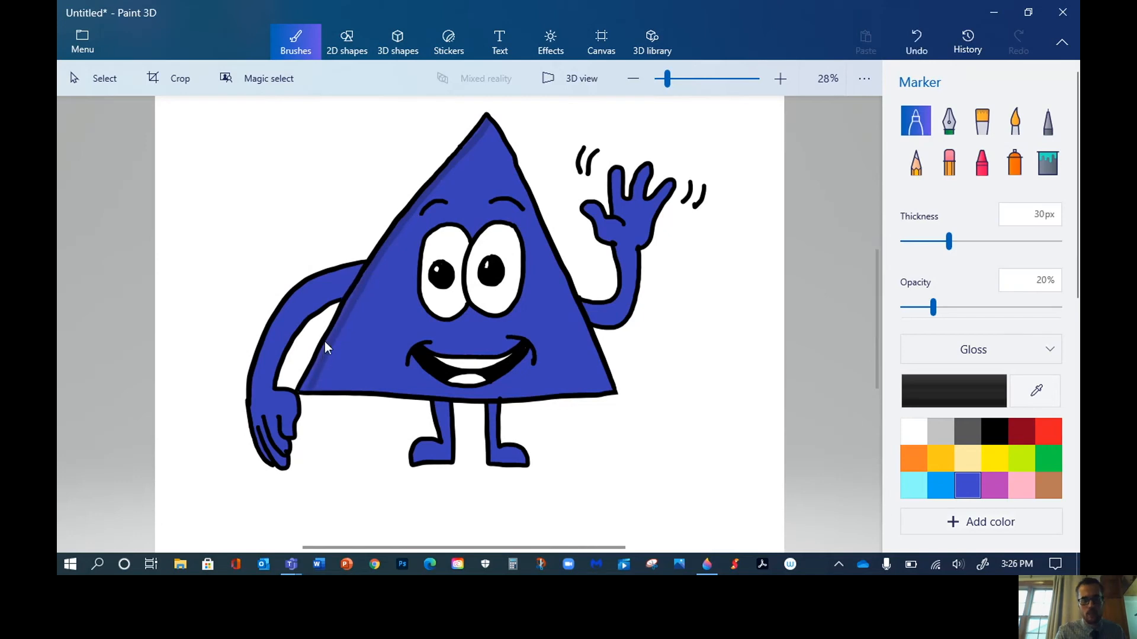
drag(303, 390, 479, 387)
click(924, 37)
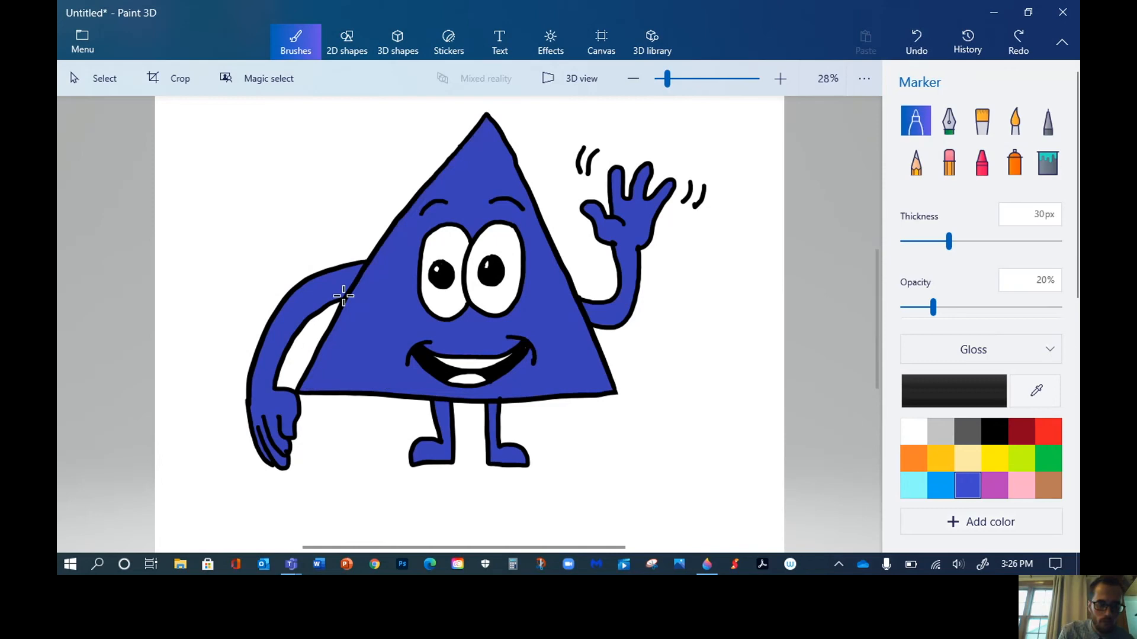
mouse_move(302, 389)
mouse_down()
mouse_move(389, 237)
mouse_move(488, 120)
mouse_up()
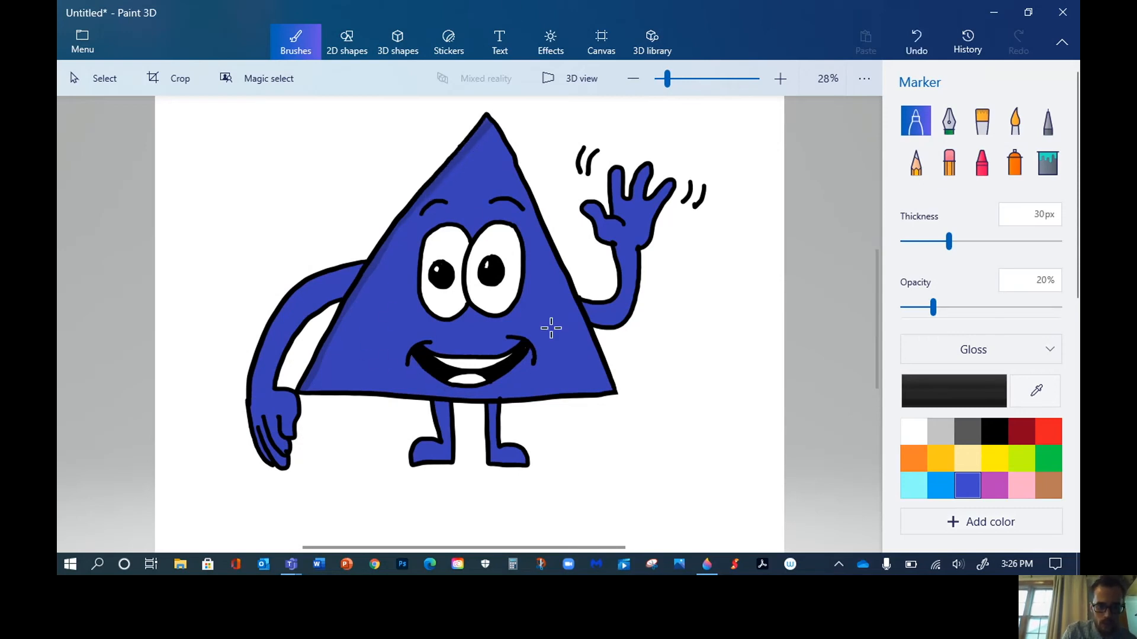
Shade the left side of both legs and the upper edges of the feet with the translucent black marker
drag(436, 404, 439, 407)
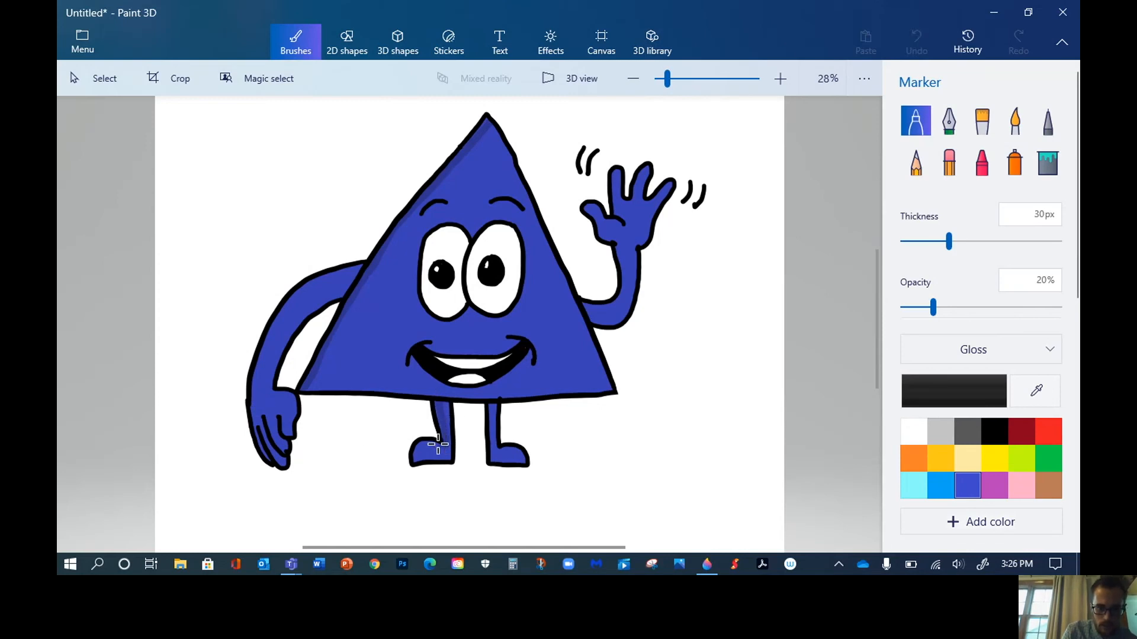
drag(411, 459, 413, 461)
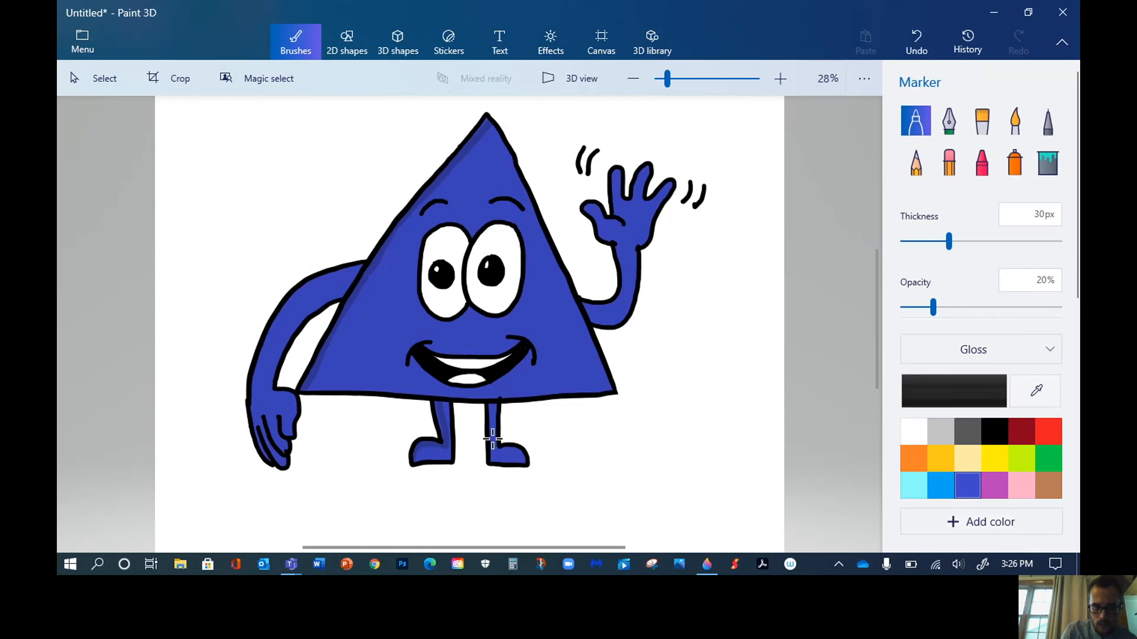
drag(491, 402, 490, 439)
drag(527, 464, 529, 461)
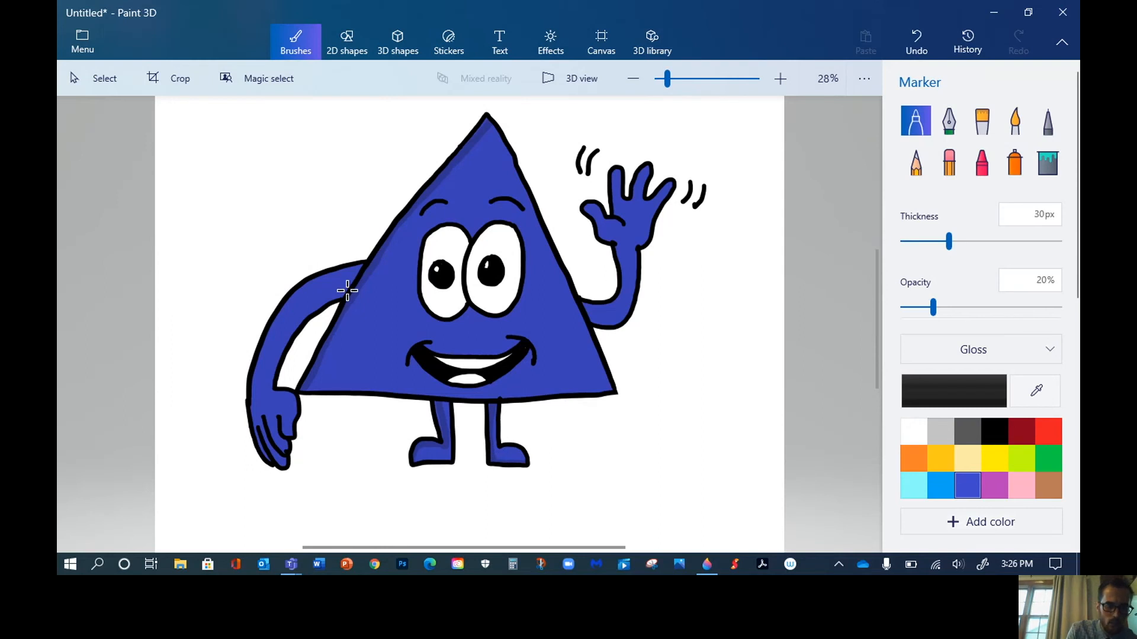
Shade along the outer edge of the lowered arm and the inner edge of the waving arm, including the fingers
mouse_move(360, 266)
mouse_down()
mouse_move(303, 290)
mouse_move(266, 334)
mouse_move(253, 394)
mouse_move(262, 444)
mouse_move(283, 468)
mouse_up()
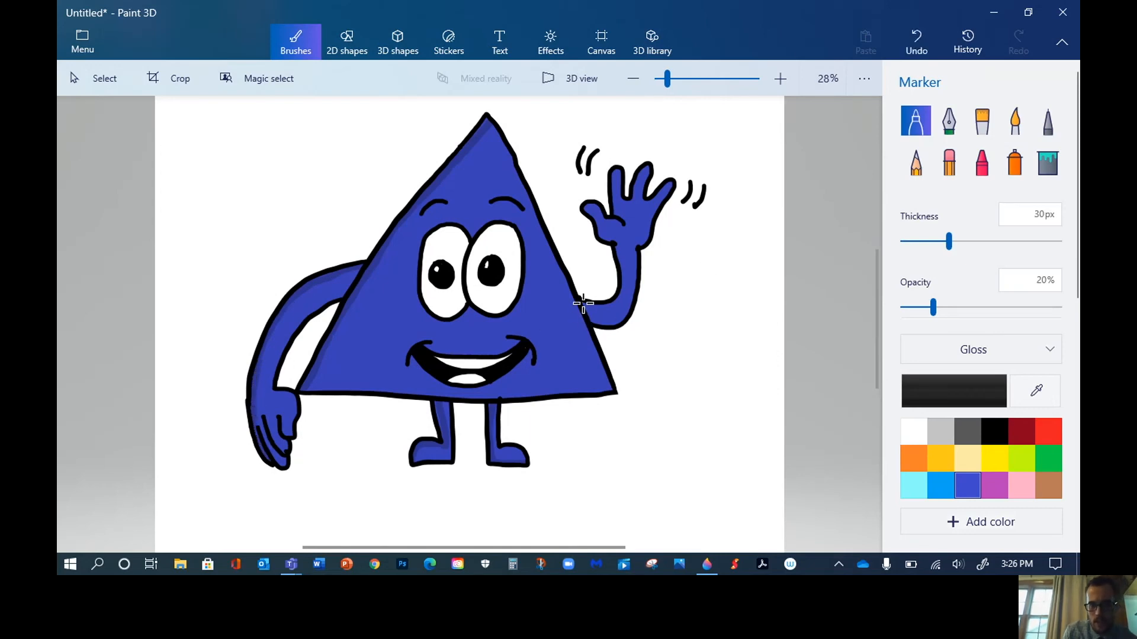
mouse_move(582, 302)
mouse_down()
mouse_move(620, 301)
mouse_move(624, 271)
mouse_move(585, 209)
mouse_move(621, 187)
mouse_move(617, 170)
mouse_move(613, 208)
mouse_up()
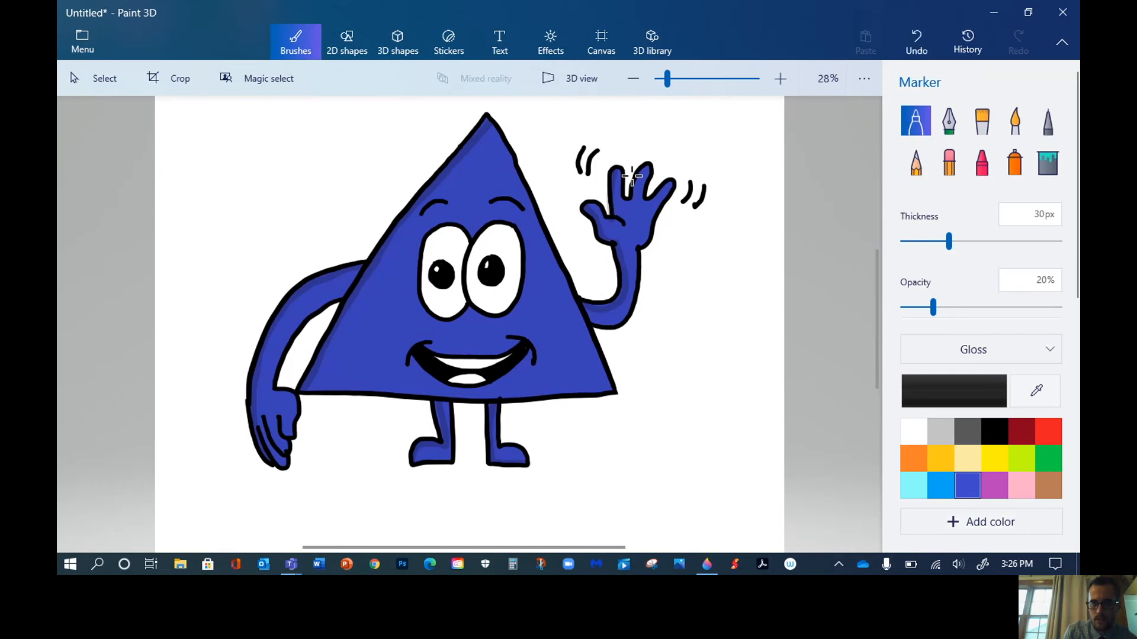
click(917, 40)
mouse_move(625, 166)
mouse_down()
mouse_move(614, 172)
mouse_move(616, 221)
mouse_move(657, 170)
mouse_move(665, 188)
mouse_move(676, 176)
mouse_up()
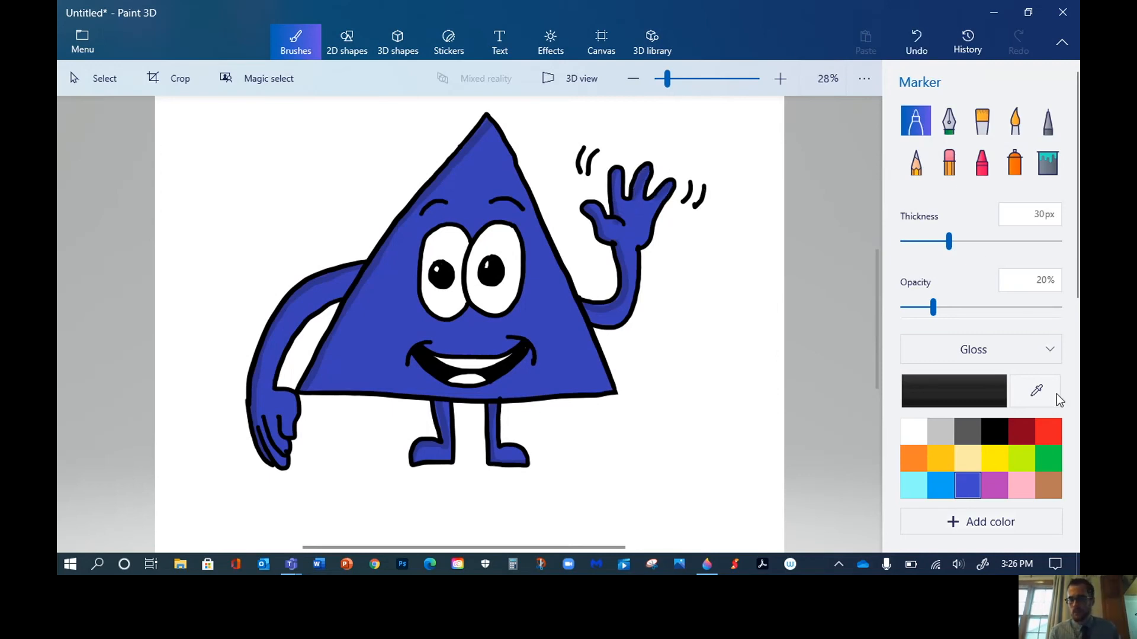
Fill the tongue inside the mouth with red
click(1046, 427)
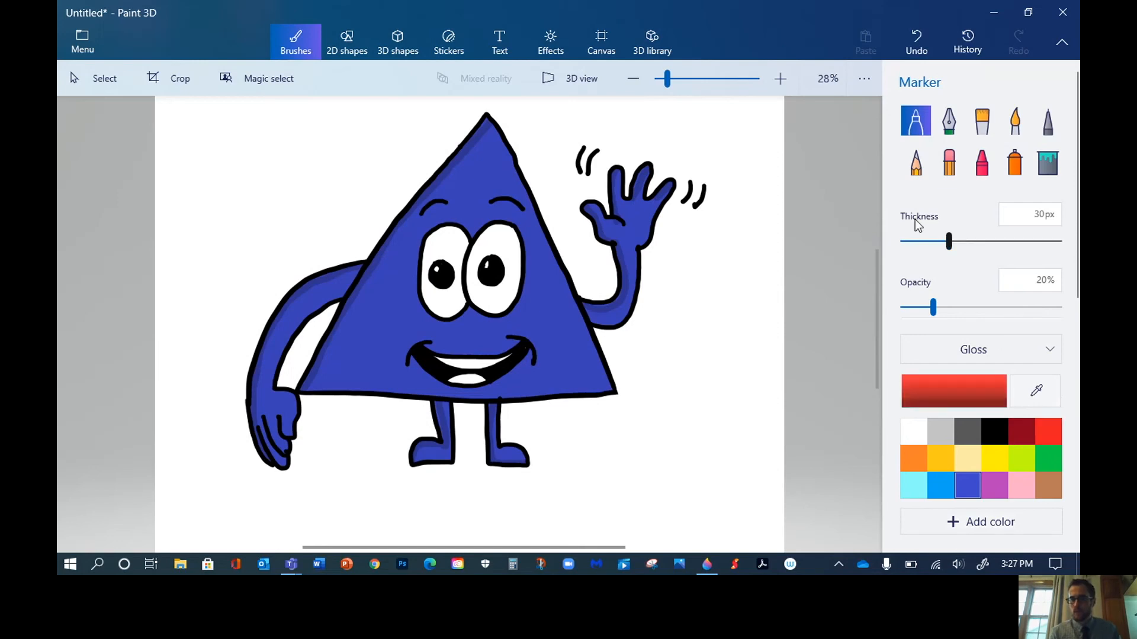
click(1047, 161)
click(489, 382)
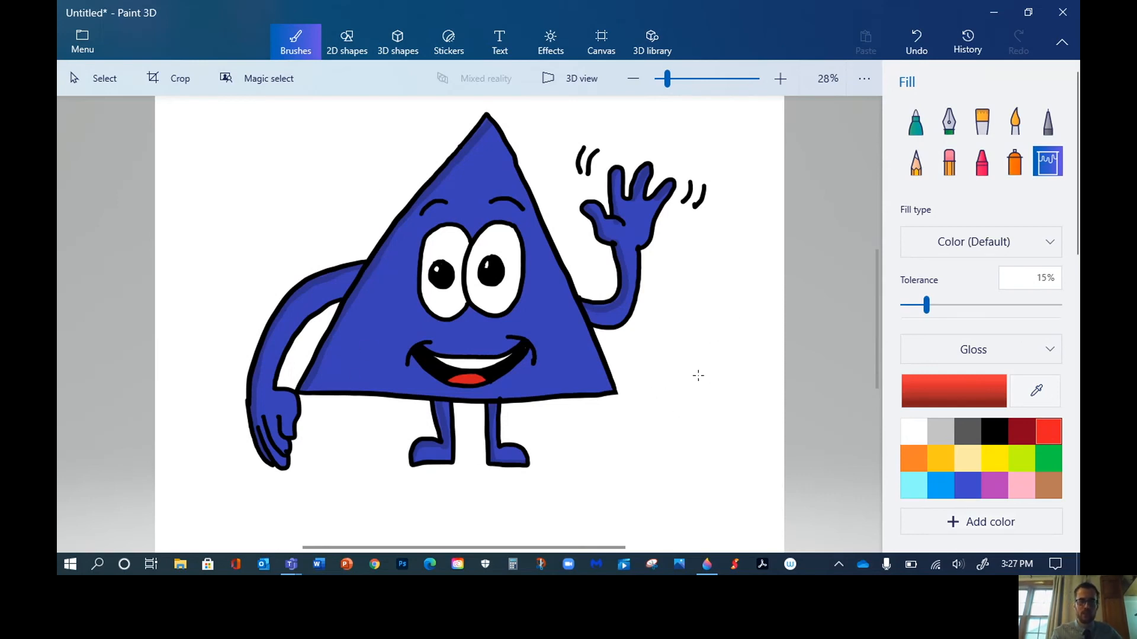
Select the whole character with a rectangle of about 2526 by 2055 px and rotate it slightly counterclockwise
drag(669, 76, 663, 77)
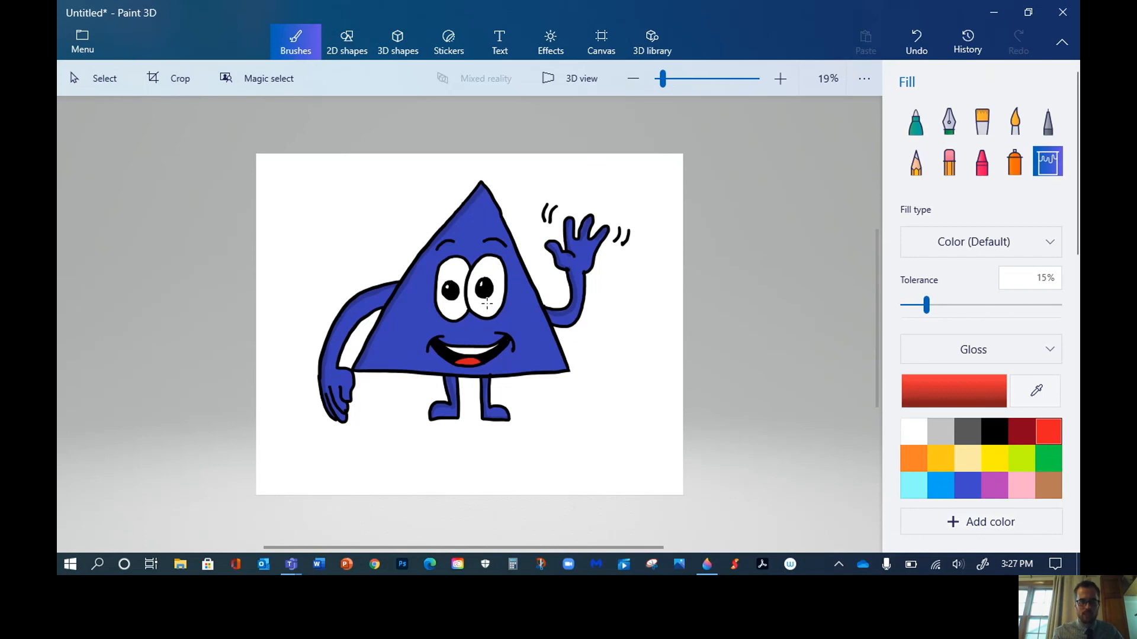
click(94, 78)
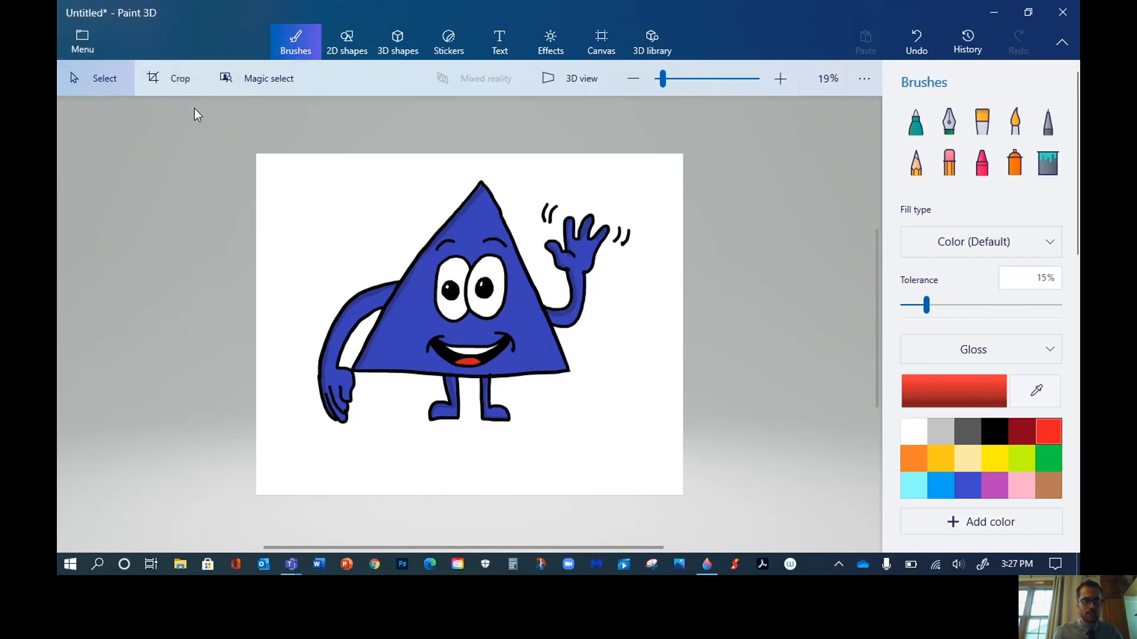
drag(286, 166, 644, 456)
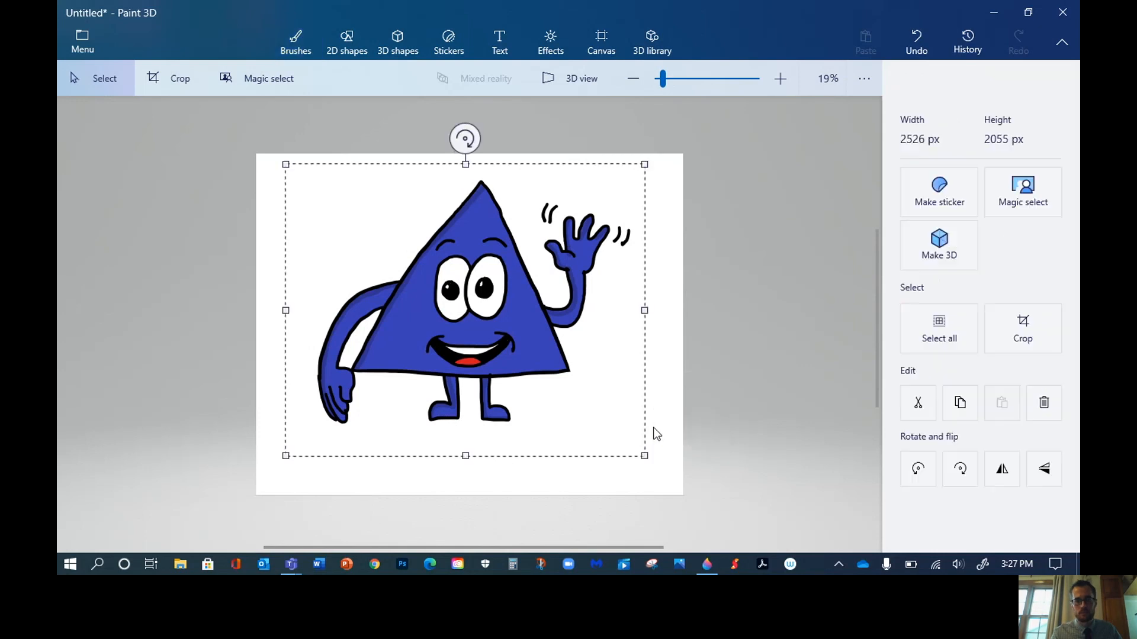
mouse_move(461, 139)
mouse_down()
mouse_move(525, 149)
mouse_move(463, 141)
mouse_move(439, 159)
mouse_move(457, 159)
mouse_up()
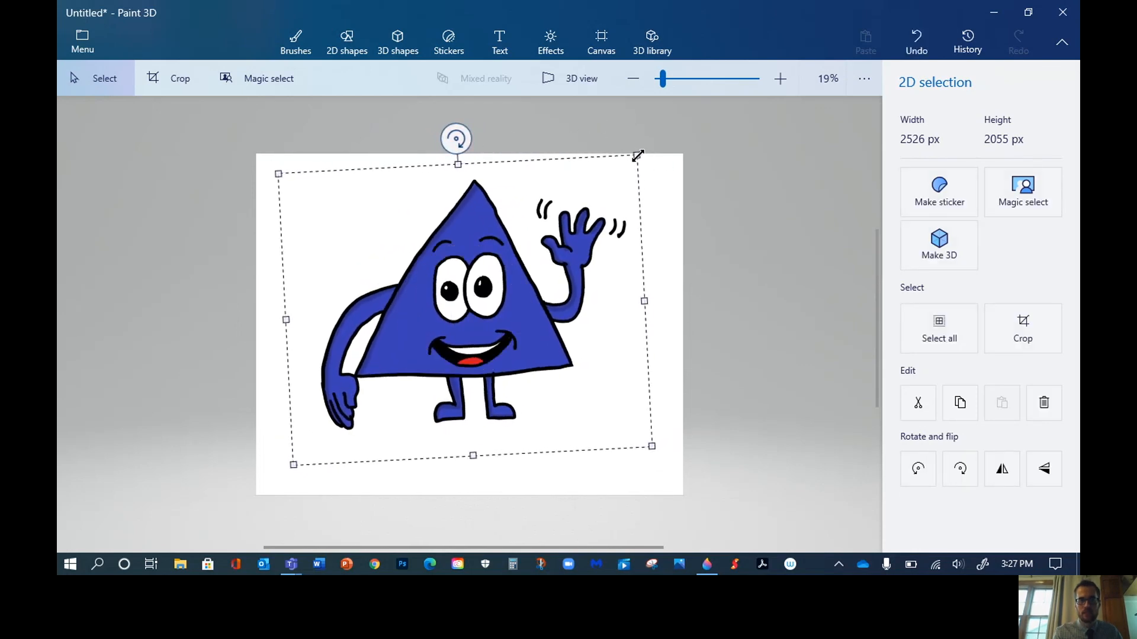
Shrink the selected character to about 2247 by 1788 px and move it slightly right and down on the canvas
drag(637, 156, 590, 206)
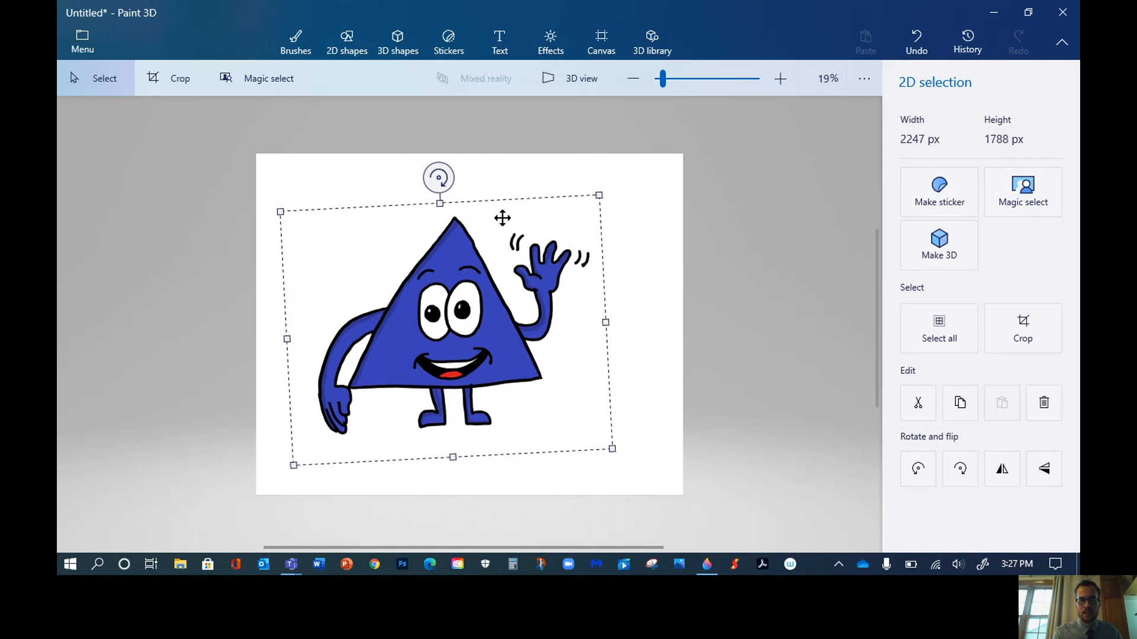
mouse_move(492, 229)
mouse_down()
mouse_move(531, 254)
mouse_move(526, 246)
mouse_up()
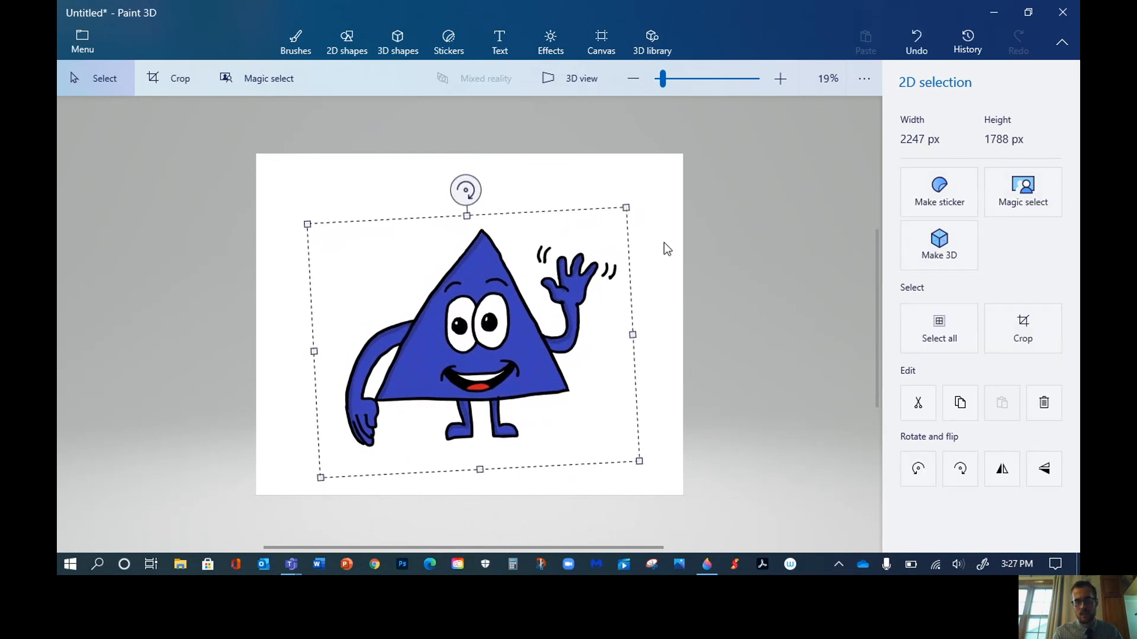
click(722, 216)
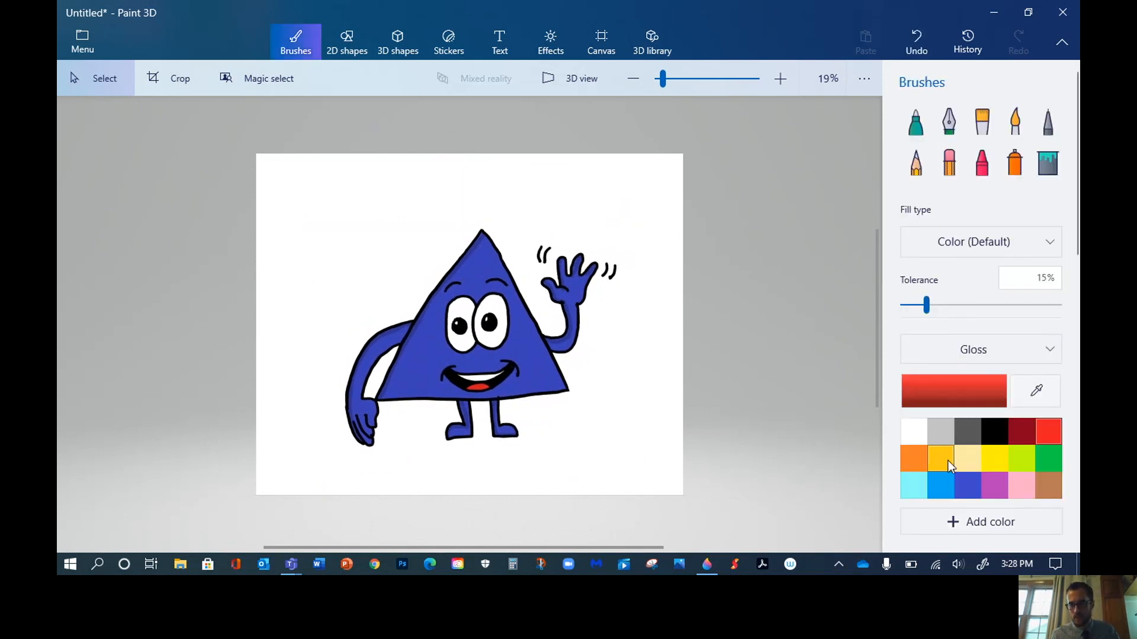
Fill the white background around the character with orange, then switch back to the Marker
click(913, 459)
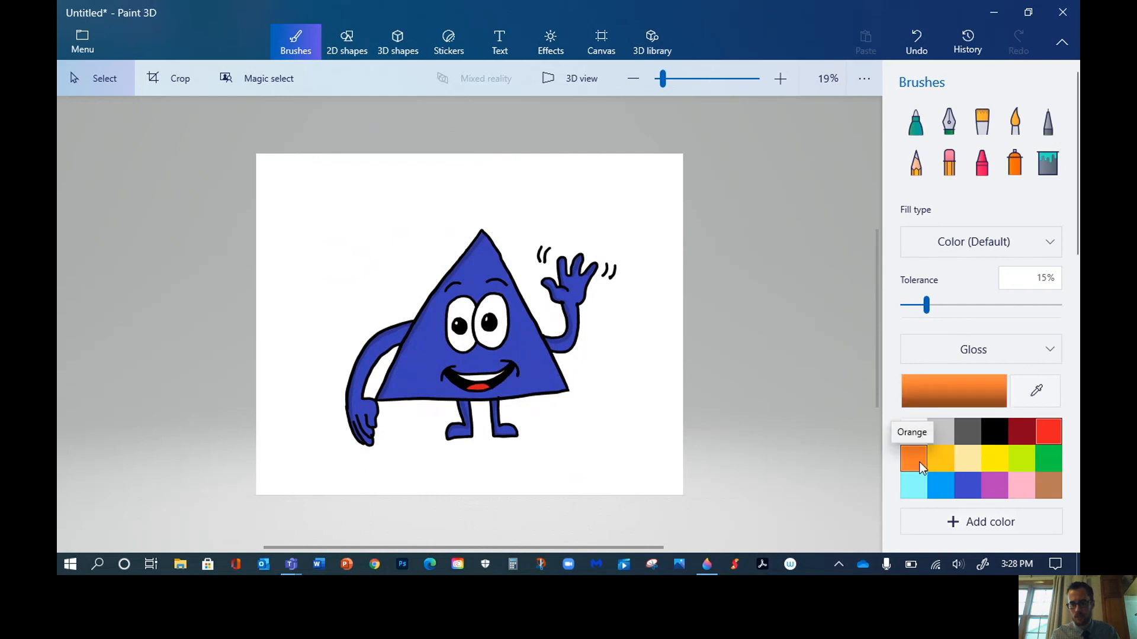
click(1049, 164)
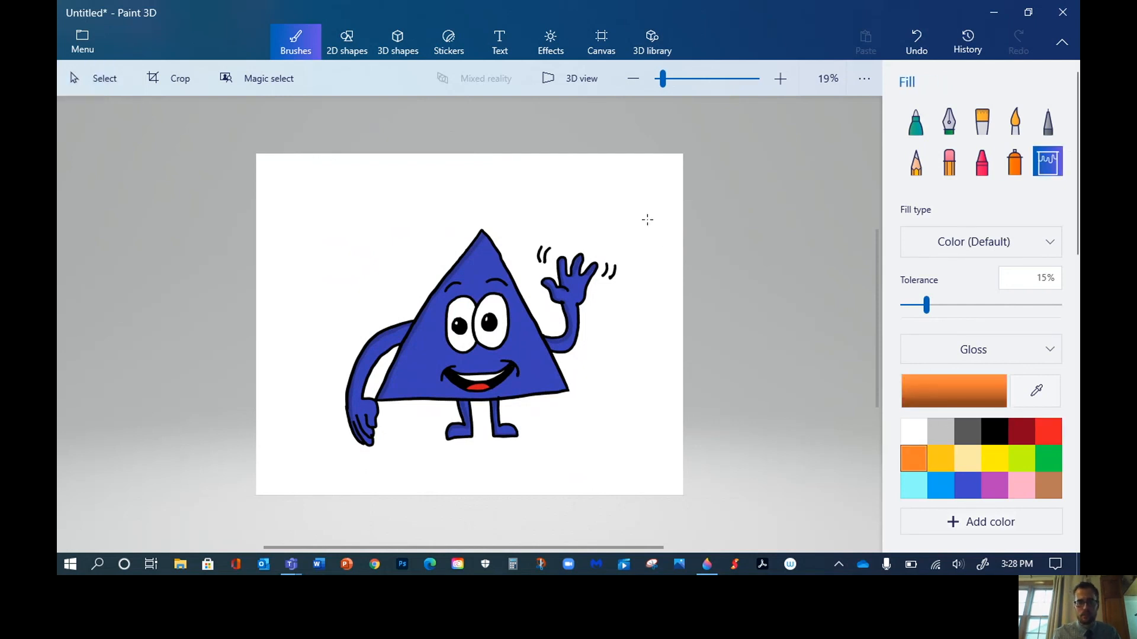
click(665, 276)
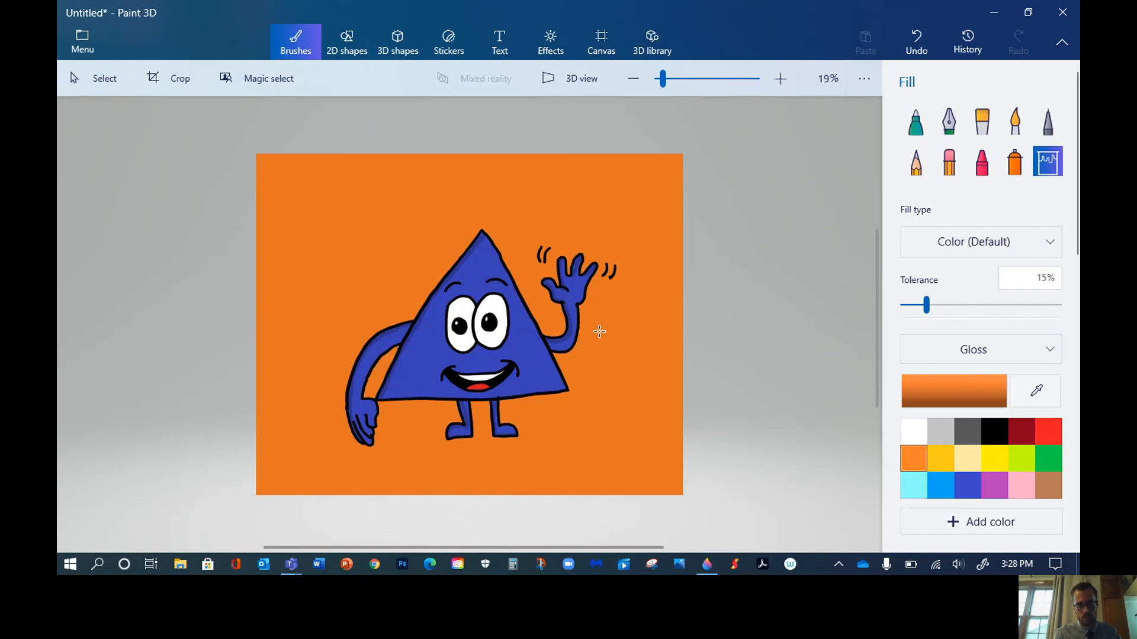
click(916, 121)
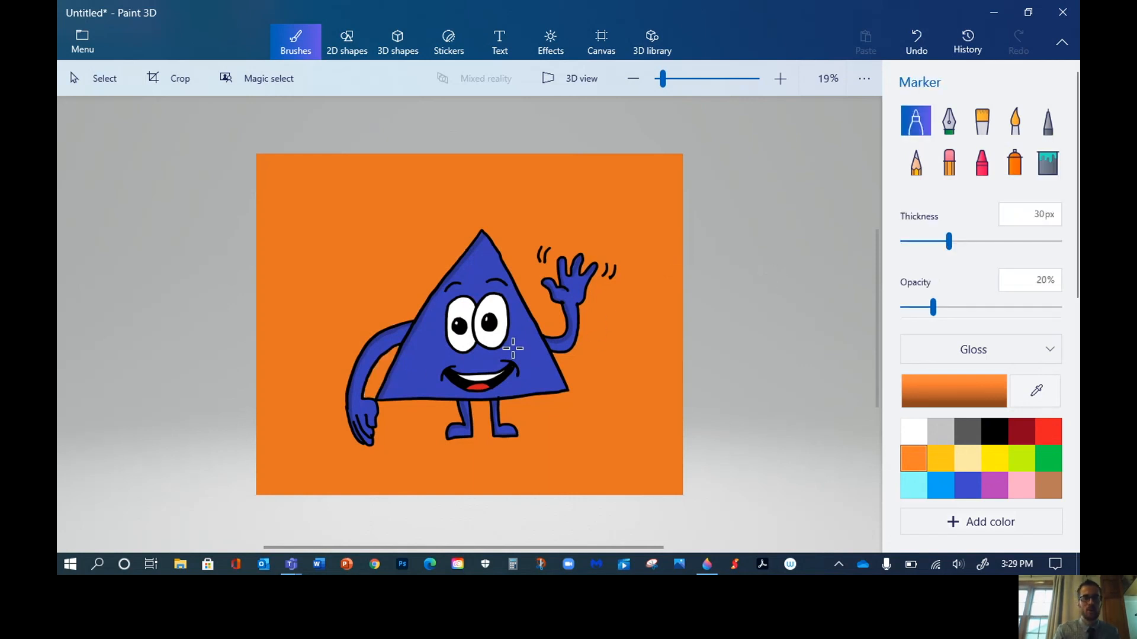
Save the drawing as a 2D JPEG image named Pointy in the Paint 3D folder under Pictures
click(83, 45)
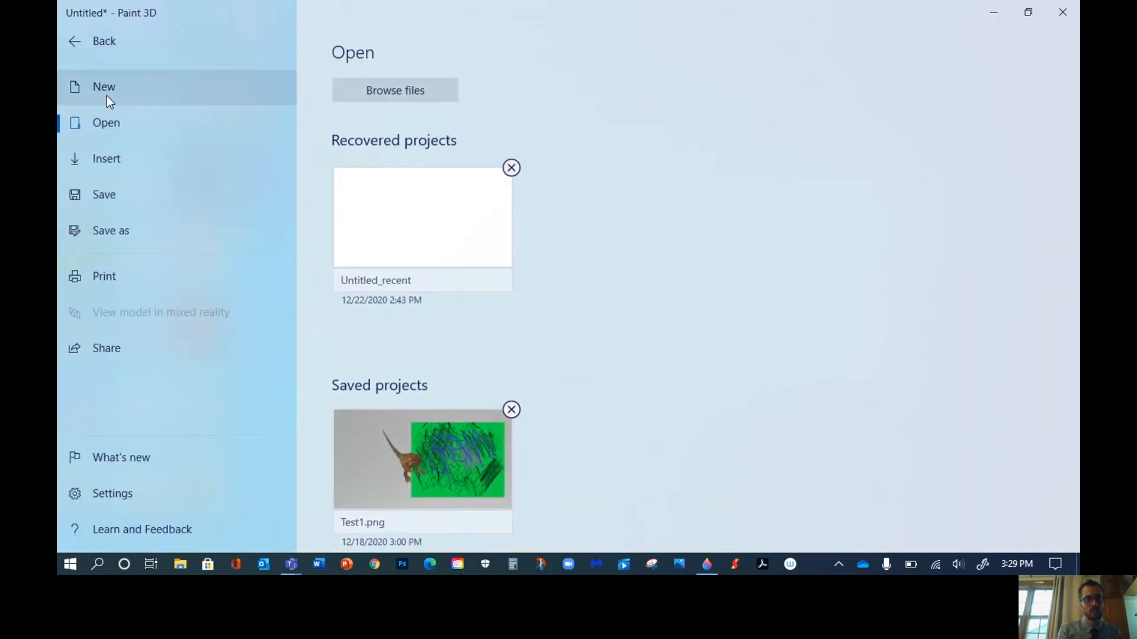
click(105, 195)
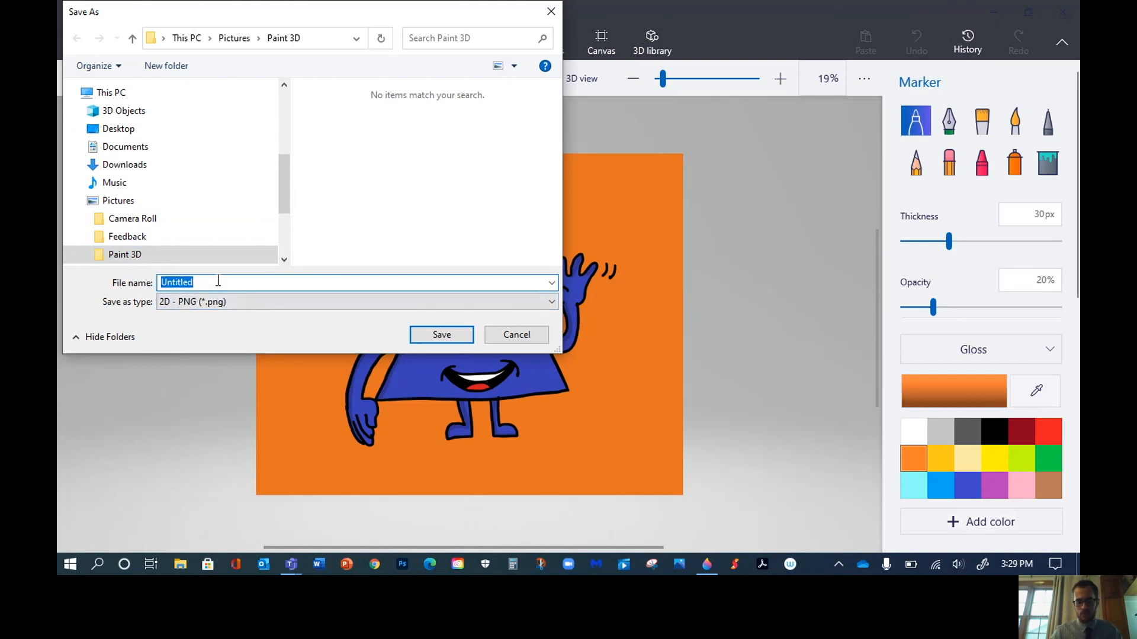
text(Point)
text(in)
key(BackSpace)
key(BackSpace)
text(y)
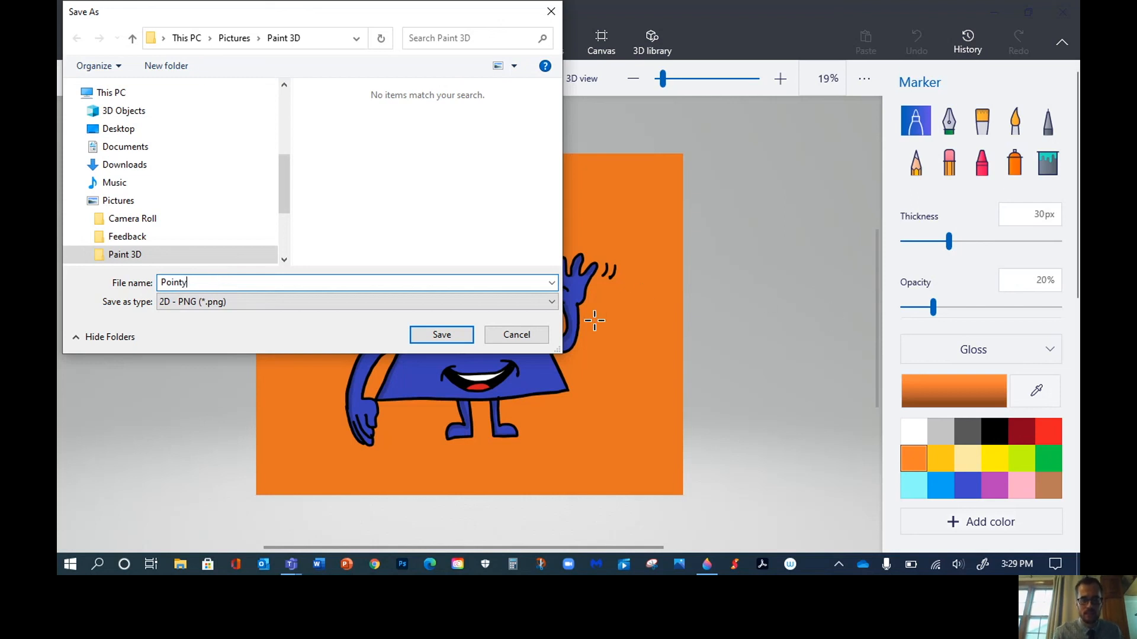
click(552, 302)
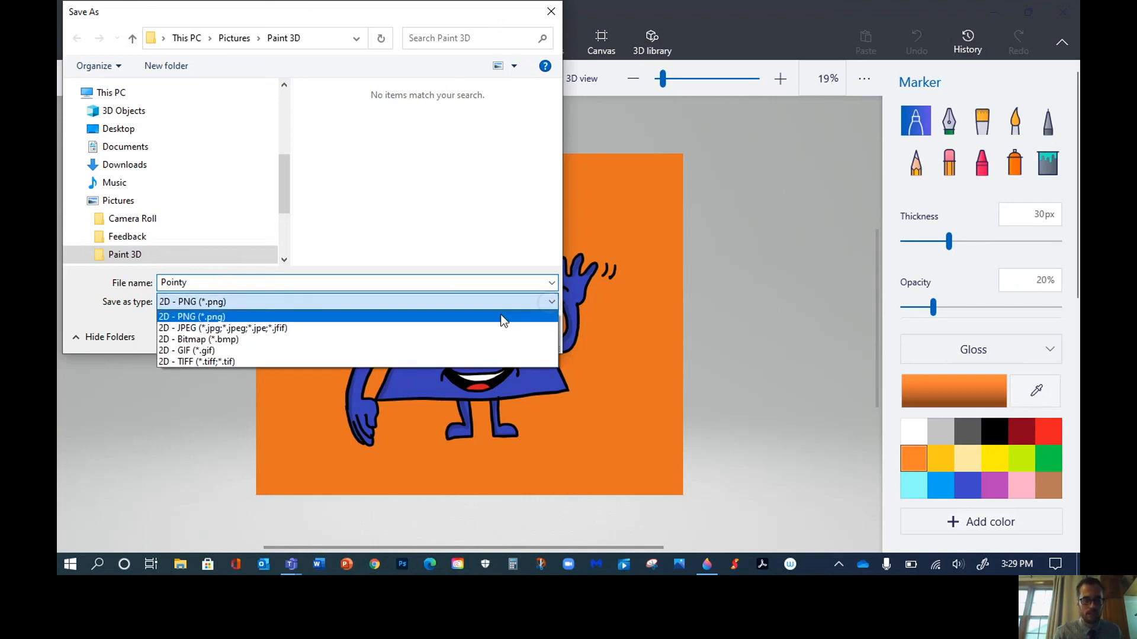
click(302, 324)
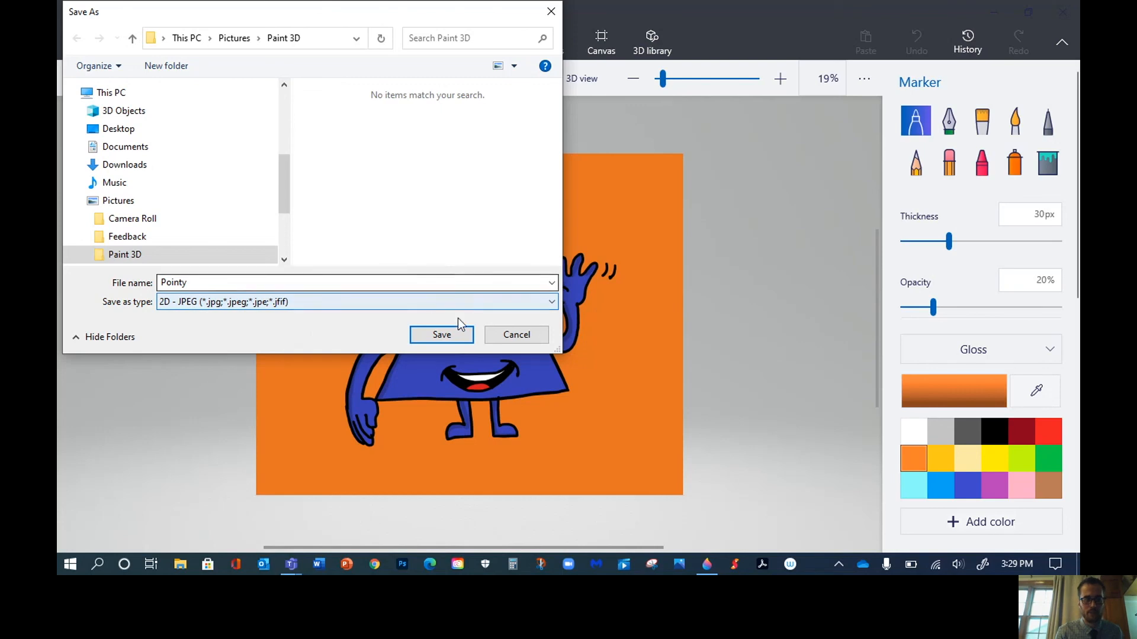
click(439, 333)
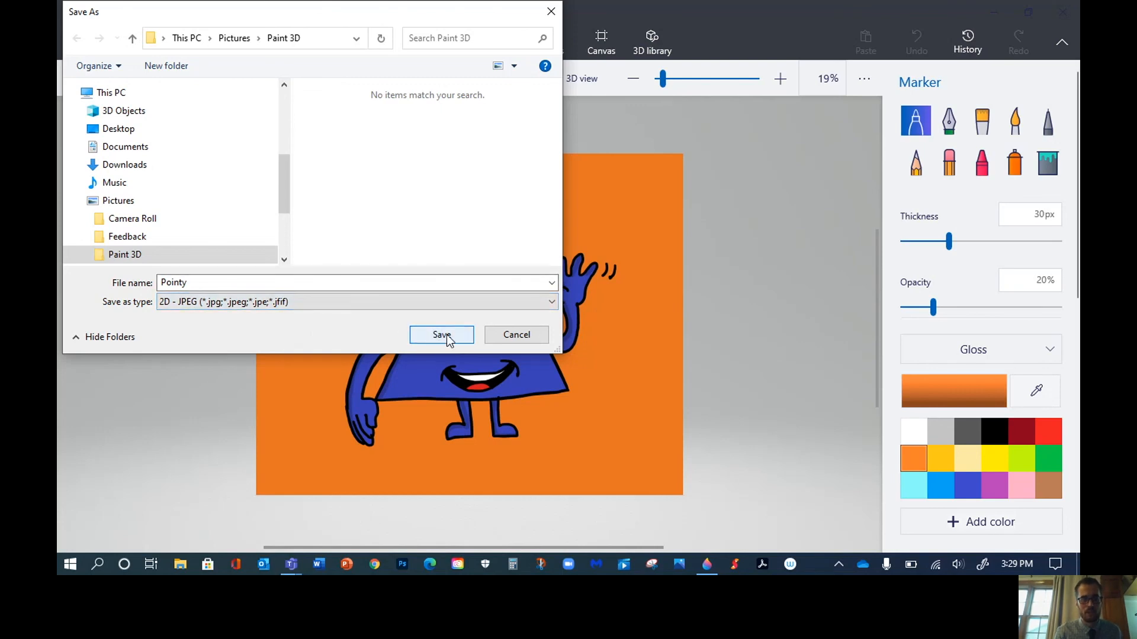